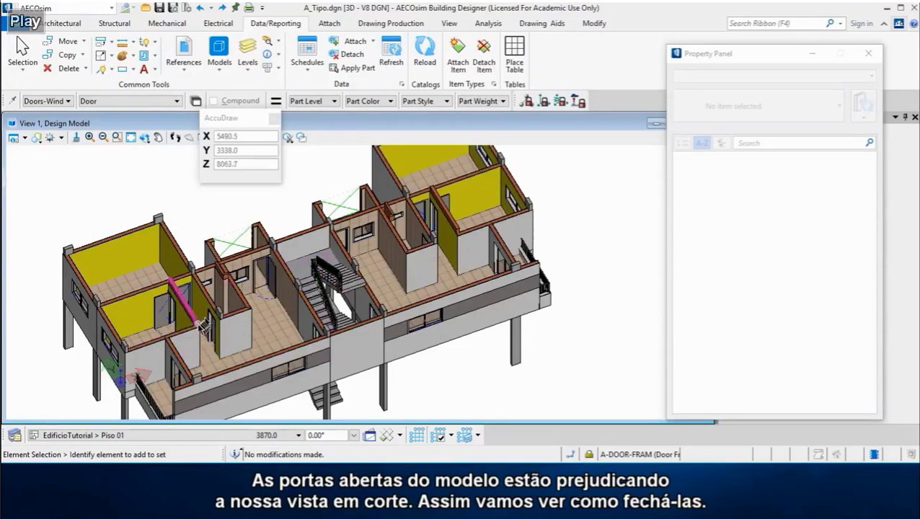
Keep the AECOsim workflow active and bring up the Schedules window
{"action": "scroll", "coordinate": [163, 324], "scroll_direction": "up", "scroll_amount": 1}
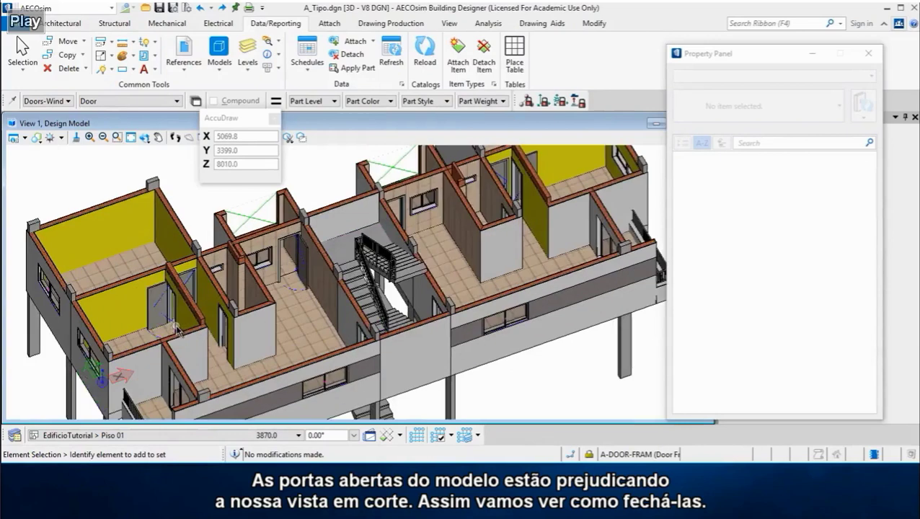
{"action": "scroll", "coordinate": [160, 326], "scroll_direction": "up", "scroll_amount": 1}
{"action": "scroll", "coordinate": [159, 326], "scroll_direction": "up", "scroll_amount": 1}
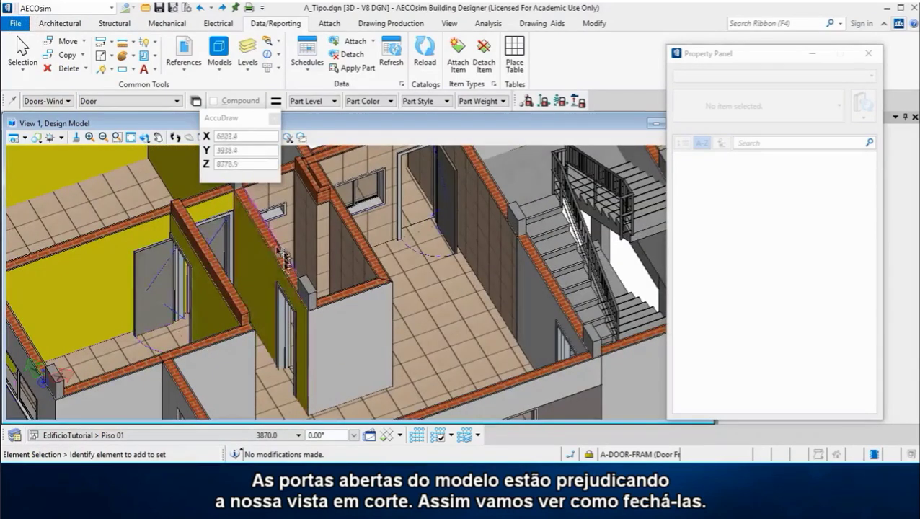
{"action": "scroll", "coordinate": [267, 303], "scroll_direction": "down", "scroll_amount": 1}
{"action": "scroll", "coordinate": [244, 296], "scroll_direction": "down", "scroll_amount": 1}
{"action": "scroll", "coordinate": [246, 294], "scroll_direction": "down", "scroll_amount": 1}
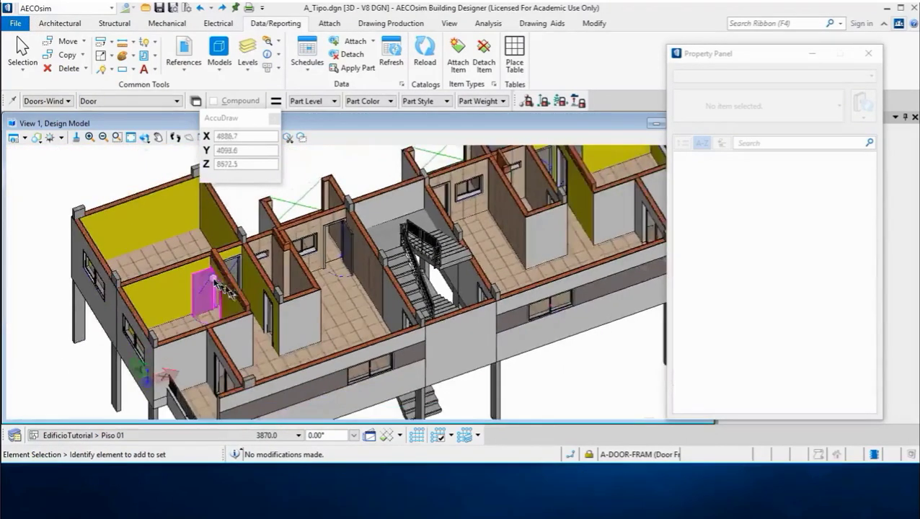
{"action": "scroll", "coordinate": [217, 287], "scroll_direction": "down", "scroll_amount": 1}
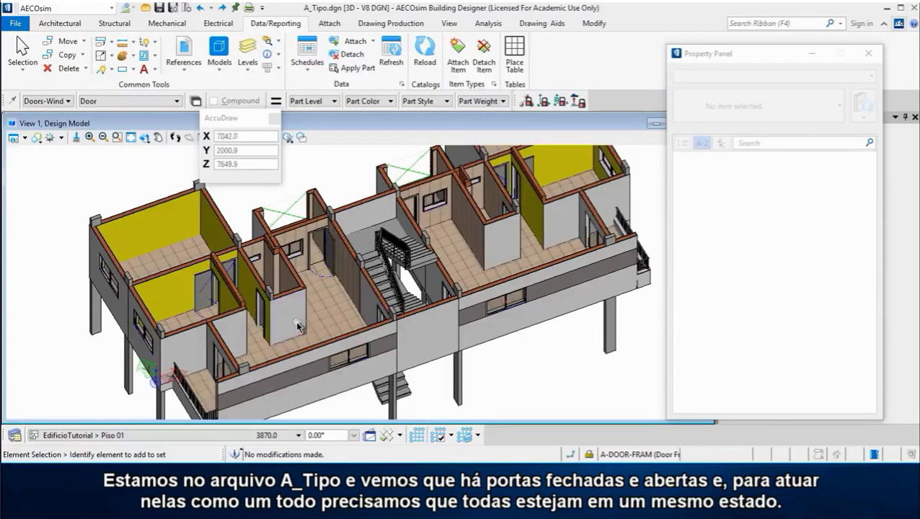
{"action": "left_click", "coordinate": [50, 9]}
{"action": "left_click", "coordinate": [49, 22]}
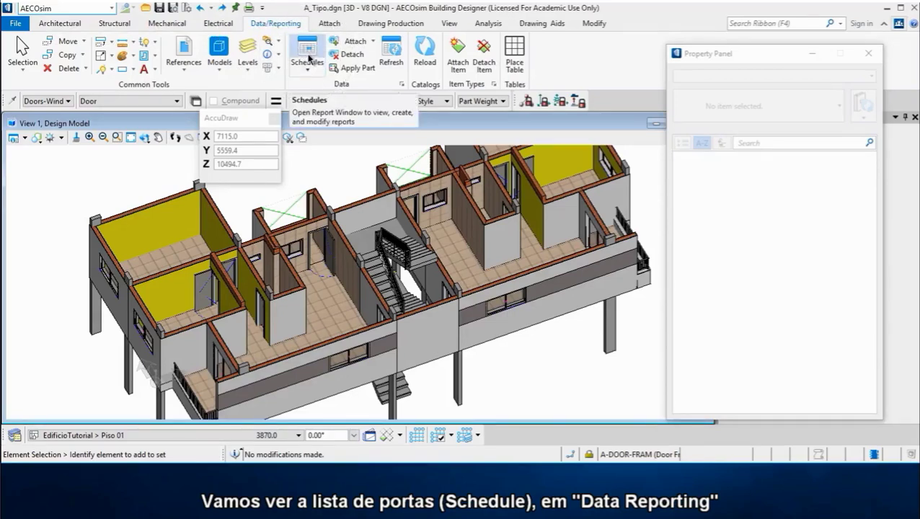
{"action": "left_click", "coordinate": [308, 58]}
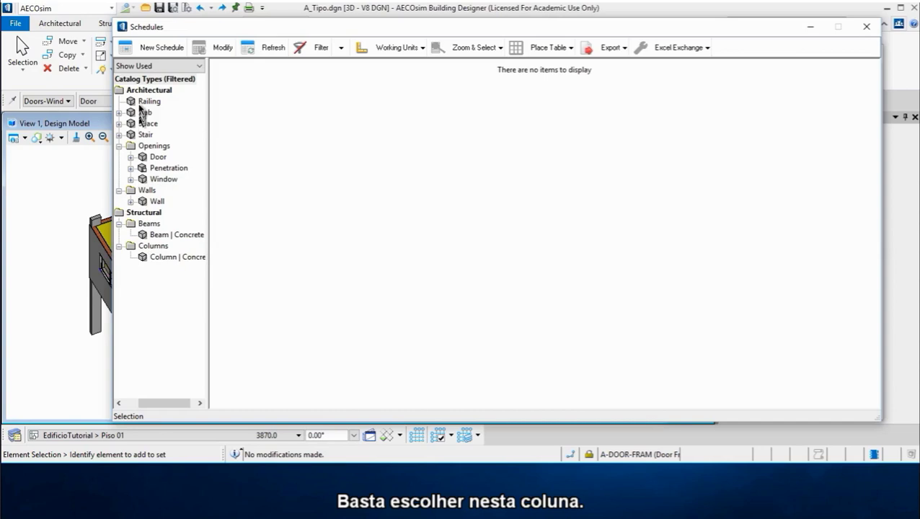
List the Door instances, move the schedule beside the model, and select all ten rows
{"action": "left_click", "coordinate": [155, 157]}
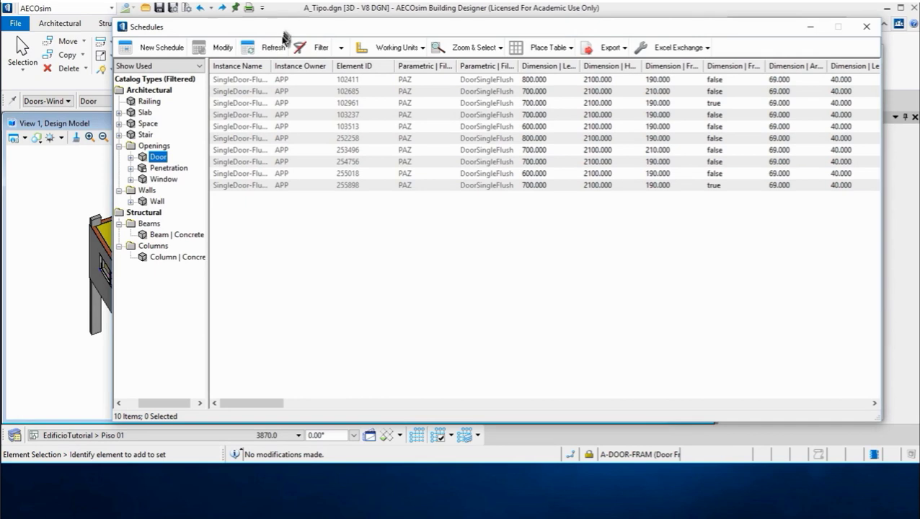
{"action": "mouse_move", "coordinate": [284, 35]}
{"action": "left_mouse_down"}
{"action": "mouse_move", "coordinate": [498, 52]}
{"action": "mouse_move", "coordinate": [467, 188]}
{"action": "left_mouse_up"}
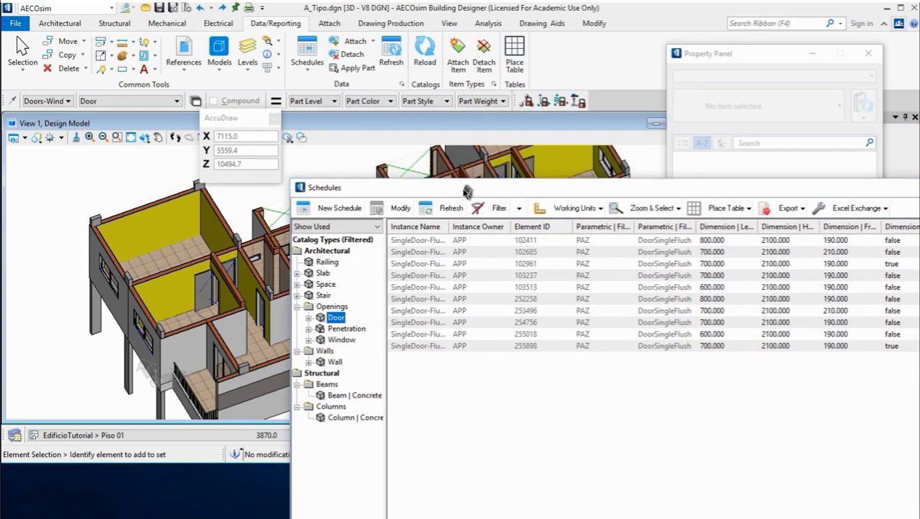
{"action": "left_click_drag", "start_coordinate": [467, 189], "coordinate": [474, 185]}
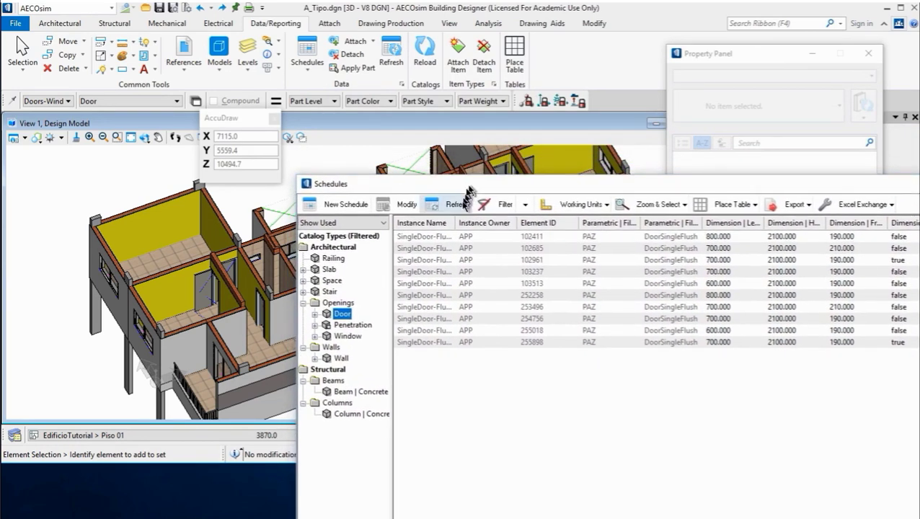
{"action": "left_click", "coordinate": [434, 238]}
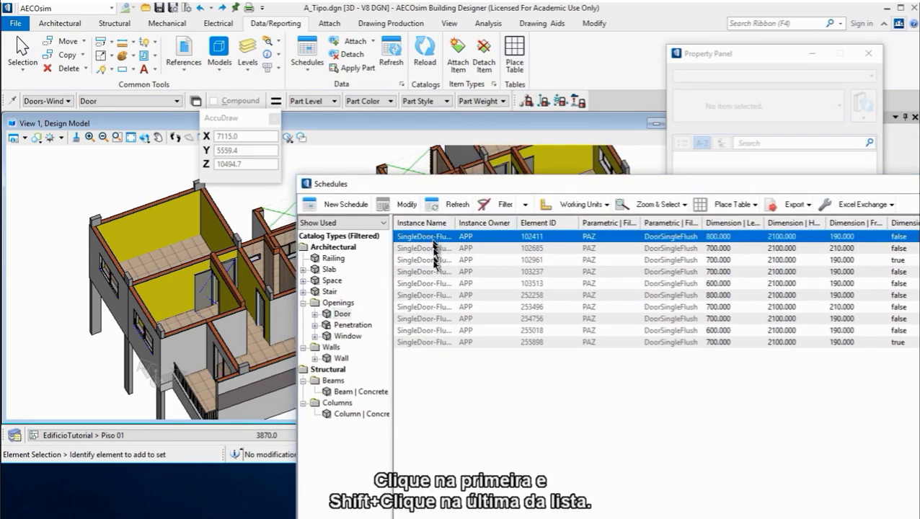
{"action": "left_click", "coordinate": [425, 343], "text": "shift"}
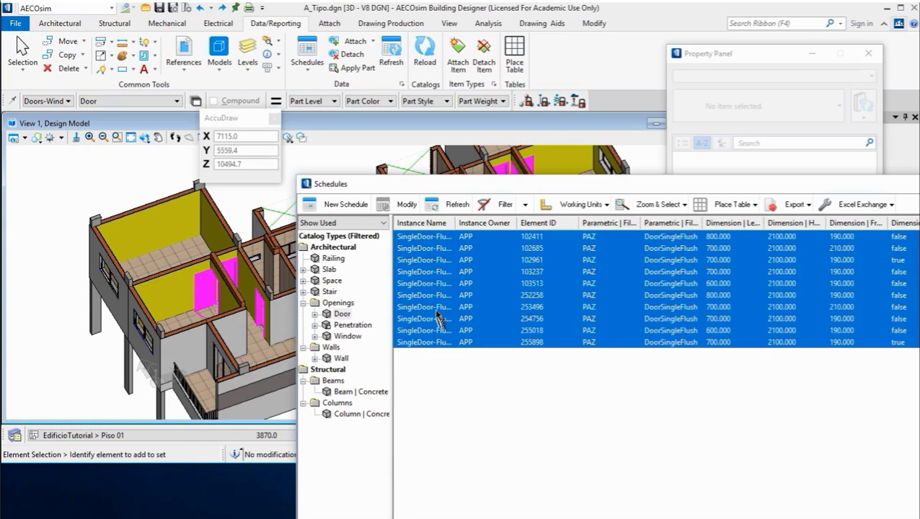
Set Leaf1Angle3d to 90° on the ten selected SingleDoor-Flush doors via Modify Properties
{"action": "right_click", "coordinate": [450, 275]}
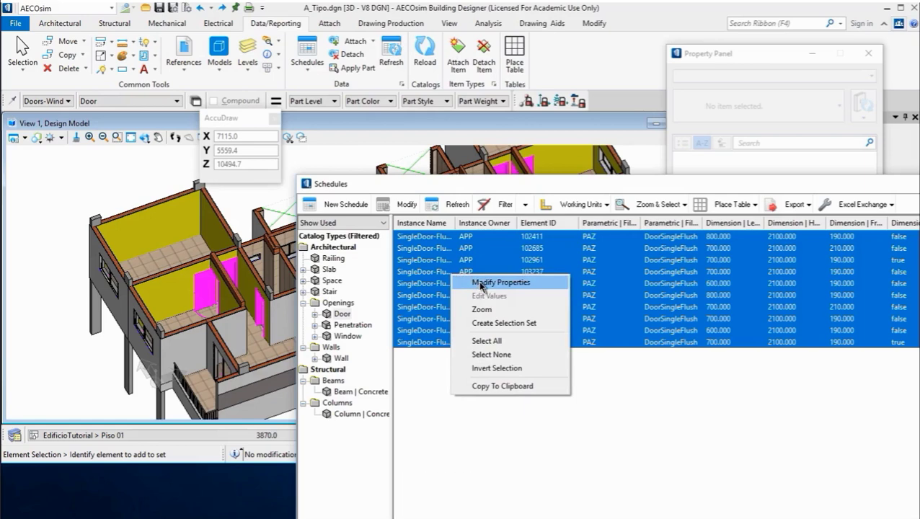
{"action": "left_click", "coordinate": [481, 284]}
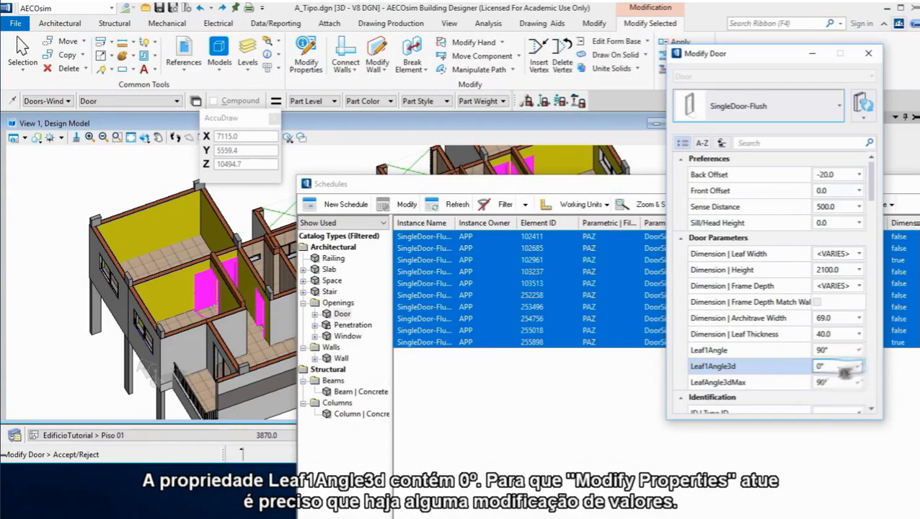
{"action": "mouse_move", "coordinate": [837, 366]}
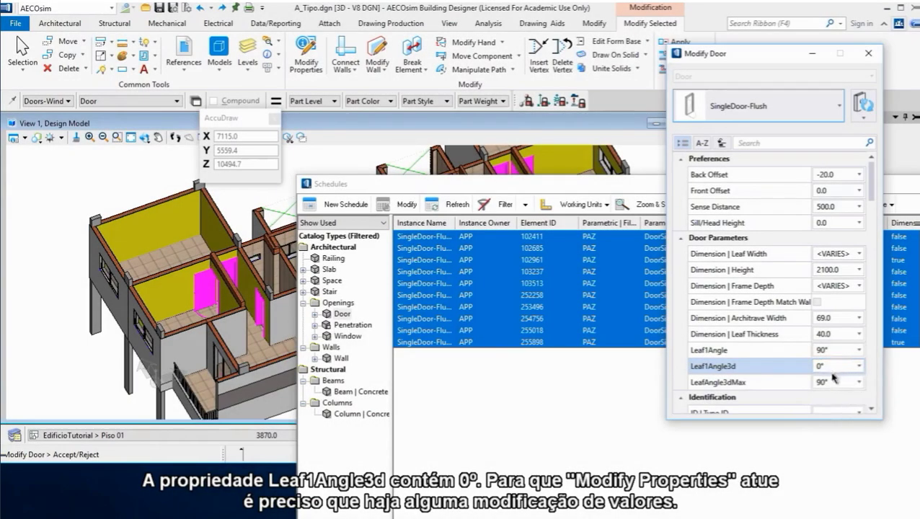
{"action": "left_click", "coordinate": [823, 371]}
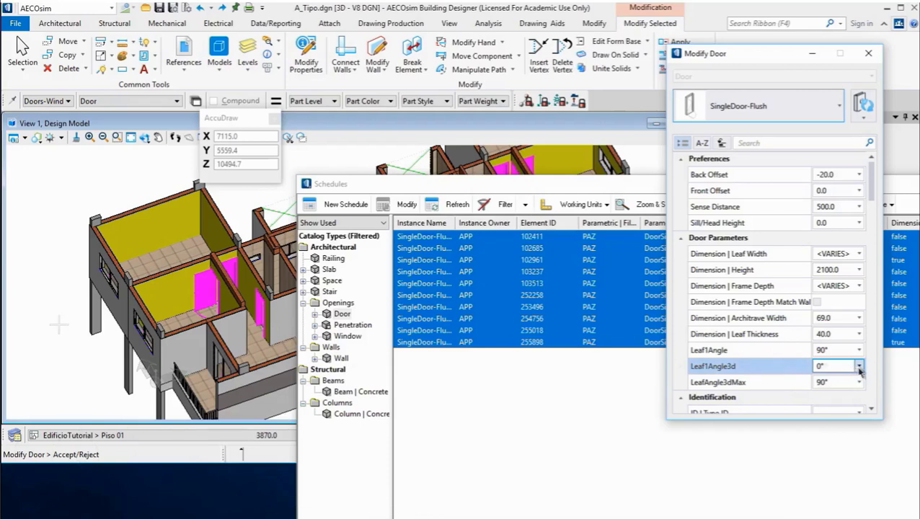
{"action": "left_click", "coordinate": [861, 368]}
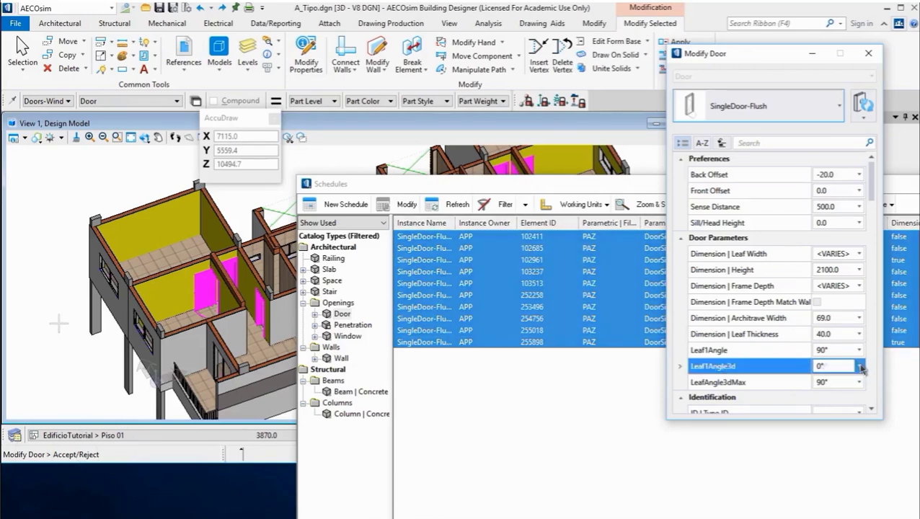
{"action": "left_click", "coordinate": [861, 368]}
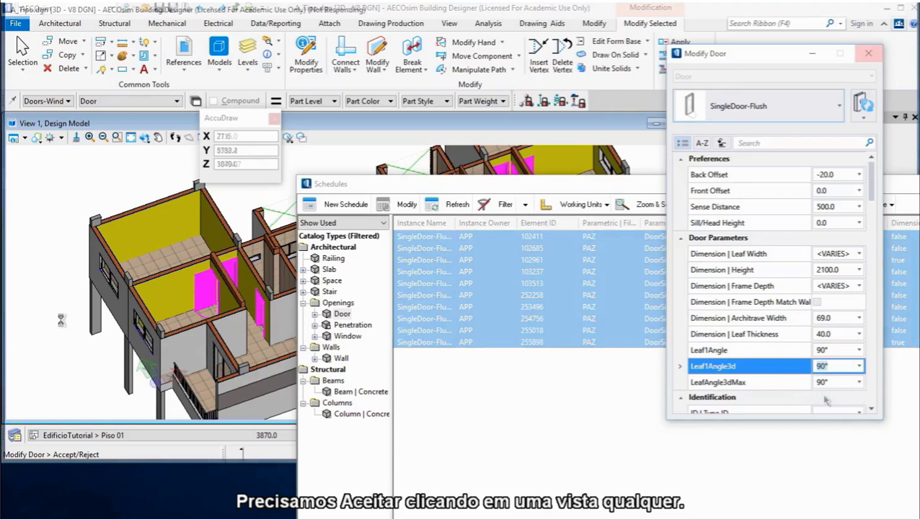
{"action": "left_click", "coordinate": [61, 319]}
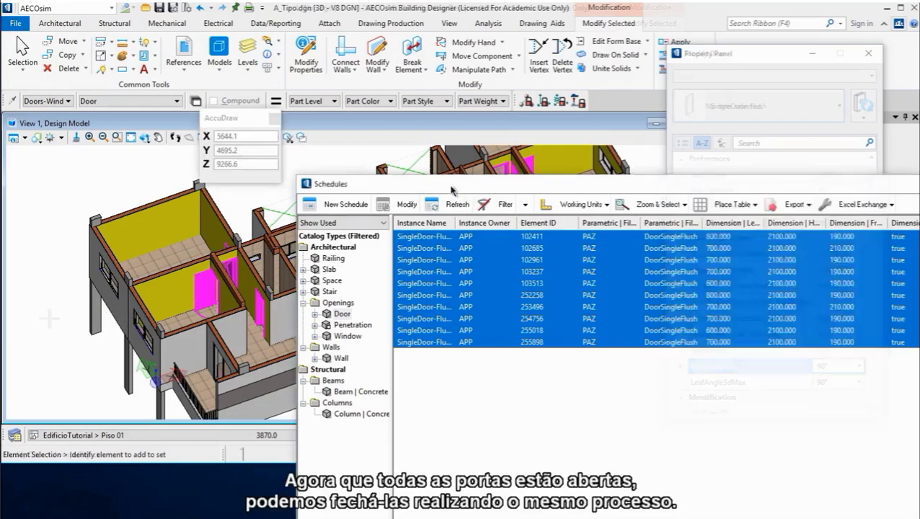
Change Leaf1Angle3d back to 0° on all ten doors, then keep only the last door selected
{"action": "mouse_move", "coordinate": [432, 186]}
{"action": "left_mouse_down"}
{"action": "mouse_move", "coordinate": [678, 233]}
{"action": "mouse_move", "coordinate": [510, 155]}
{"action": "mouse_move", "coordinate": [438, 153]}
{"action": "left_mouse_up"}
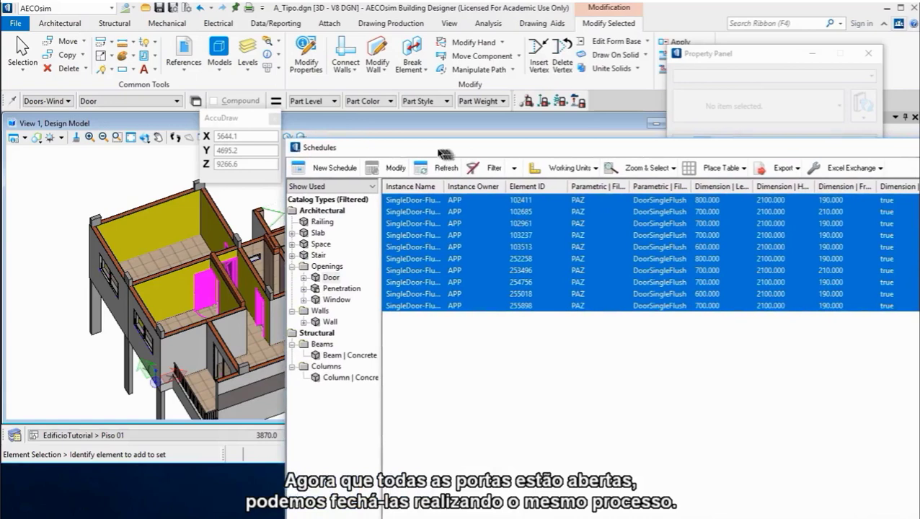
{"action": "right_click", "coordinate": [417, 247]}
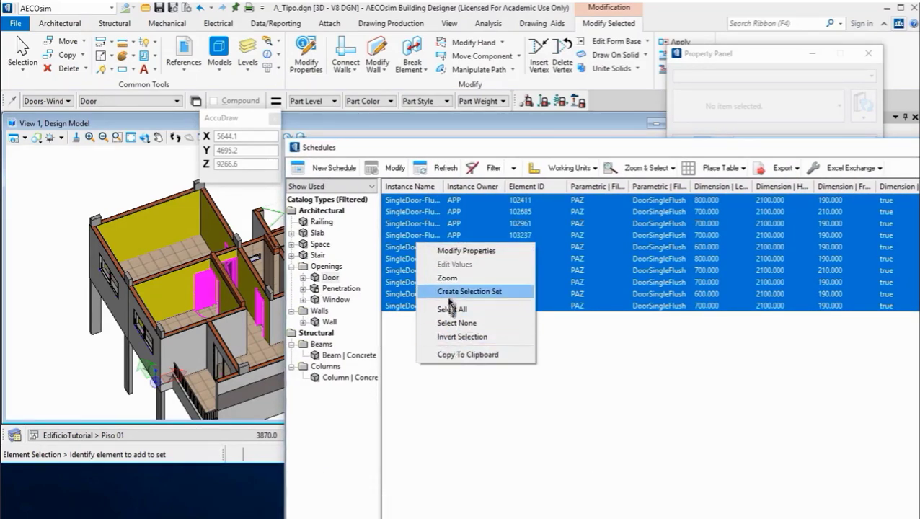
{"action": "left_click", "coordinate": [455, 253]}
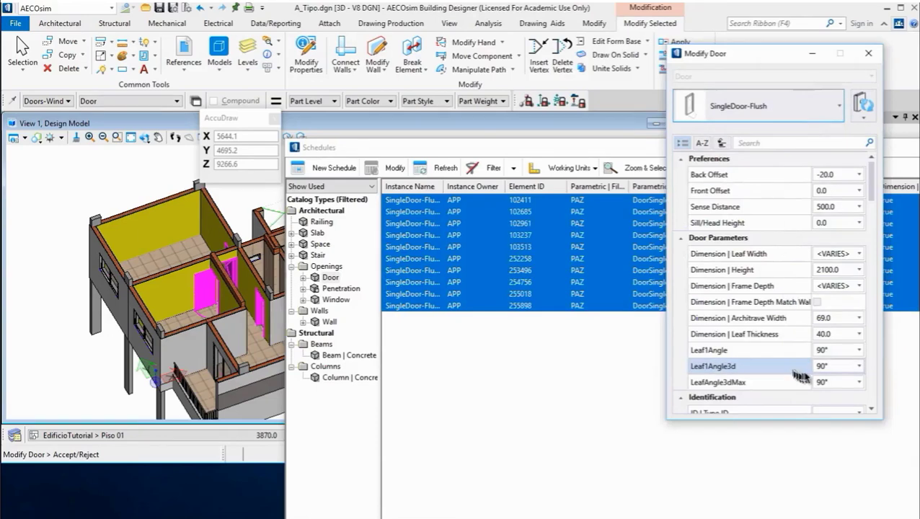
{"action": "left_click", "coordinate": [826, 367]}
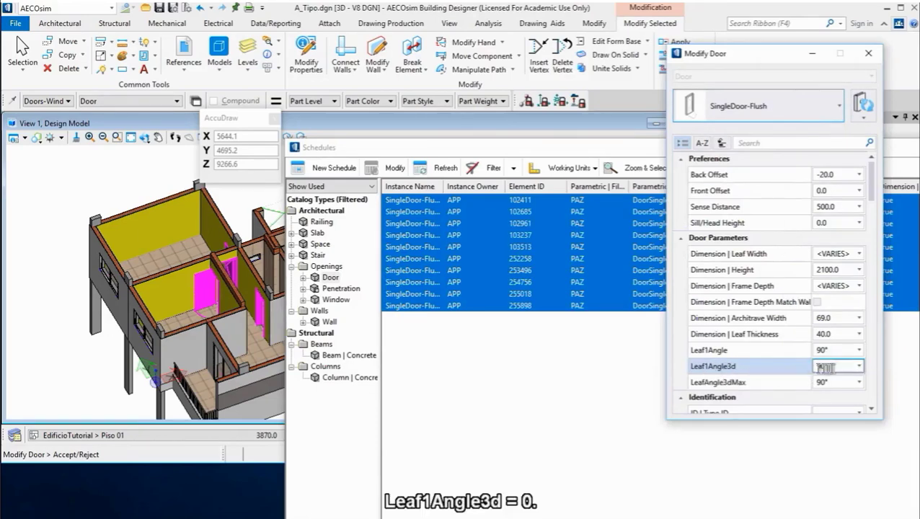
{"action": "left_click", "coordinate": [860, 366]}
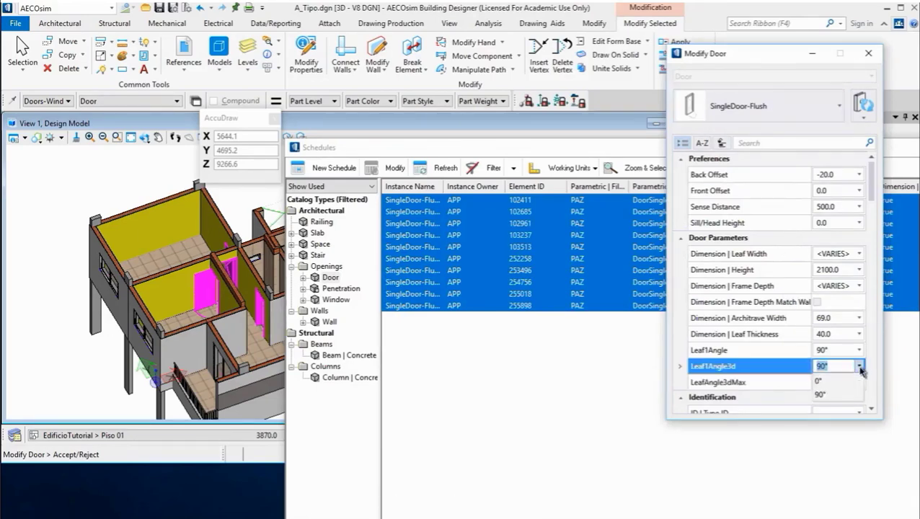
{"action": "left_click", "coordinate": [822, 382]}
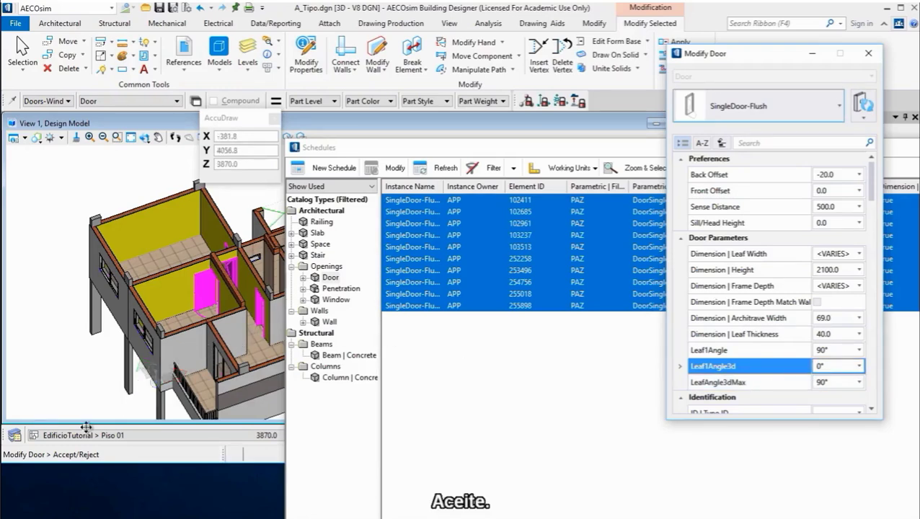
{"action": "left_click", "coordinate": [52, 294]}
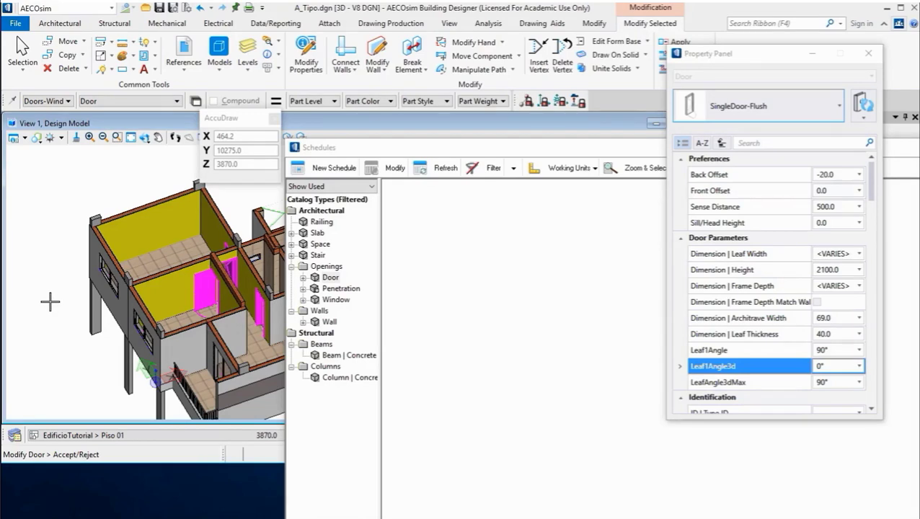
{"action": "left_click", "coordinate": [50, 302]}
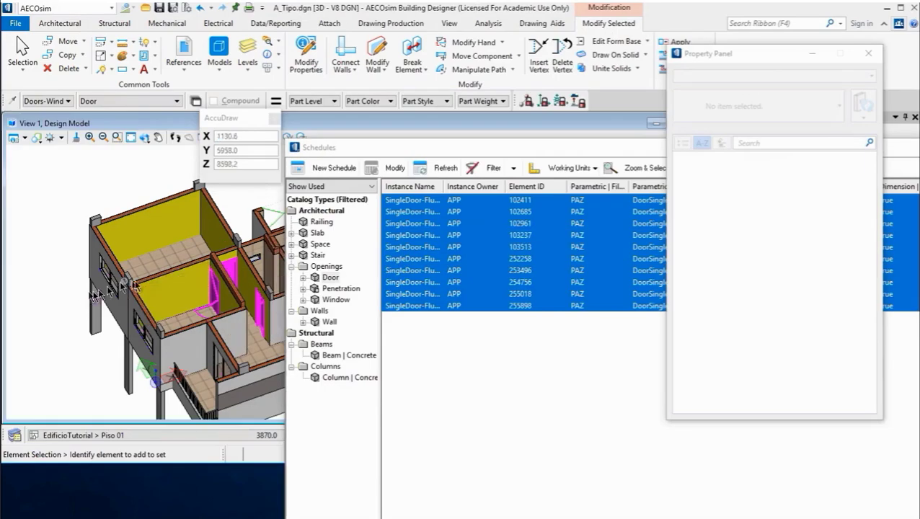
{"action": "left_click", "coordinate": [424, 309]}
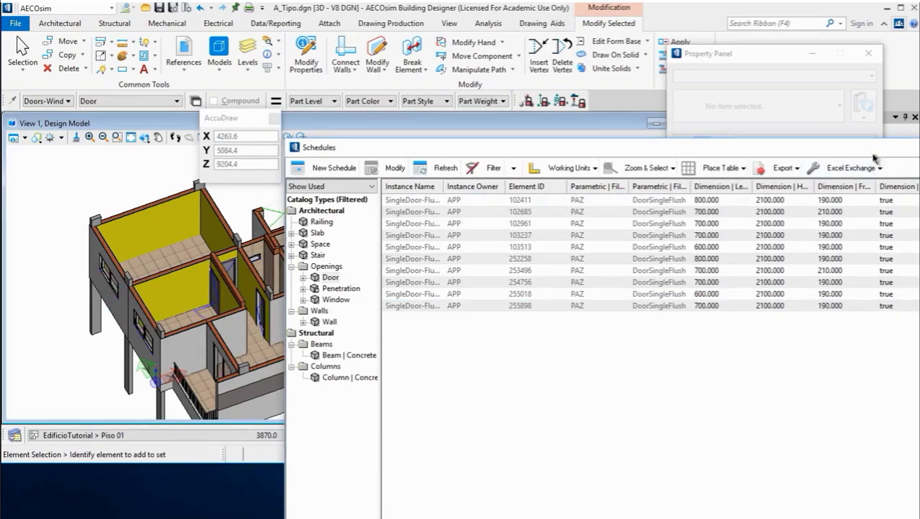
Close the door schedule and Property Panel, then zoom out on the A_Mestre.dgn building
{"action": "left_click_drag", "start_coordinate": [874, 147], "coordinate": [710, 139]}
{"action": "left_click", "coordinate": [873, 131]}
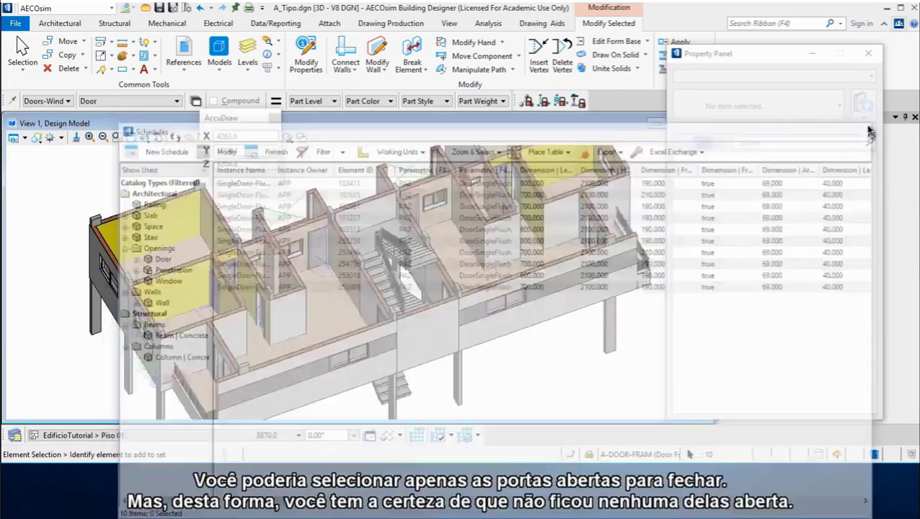
{"action": "left_click", "coordinate": [869, 53]}
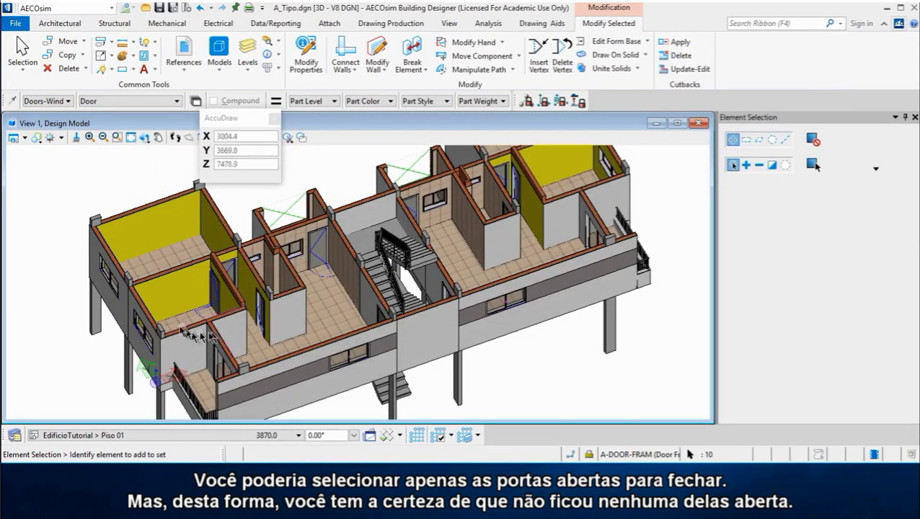
{"action": "scroll", "coordinate": [186, 323], "scroll_direction": "down", "scroll_amount": 1}
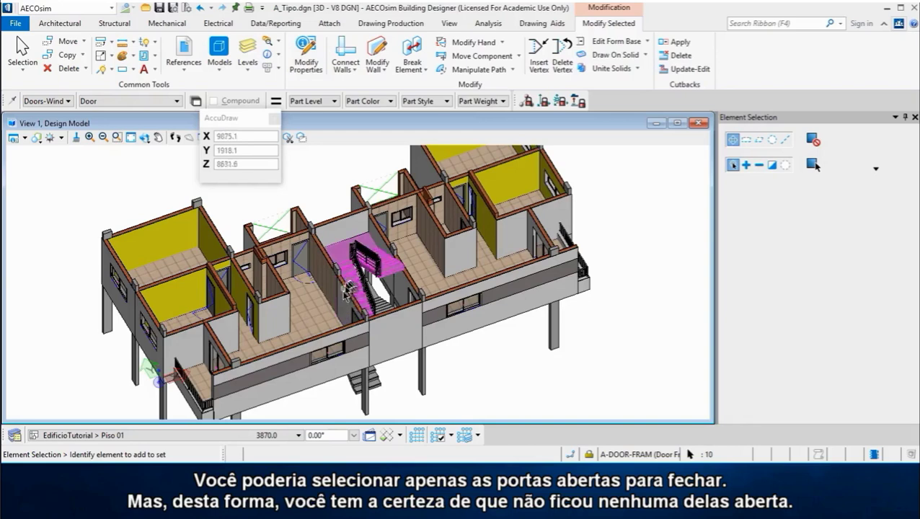
{"action": "scroll", "coordinate": [321, 315], "scroll_direction": "down", "scroll_amount": 1}
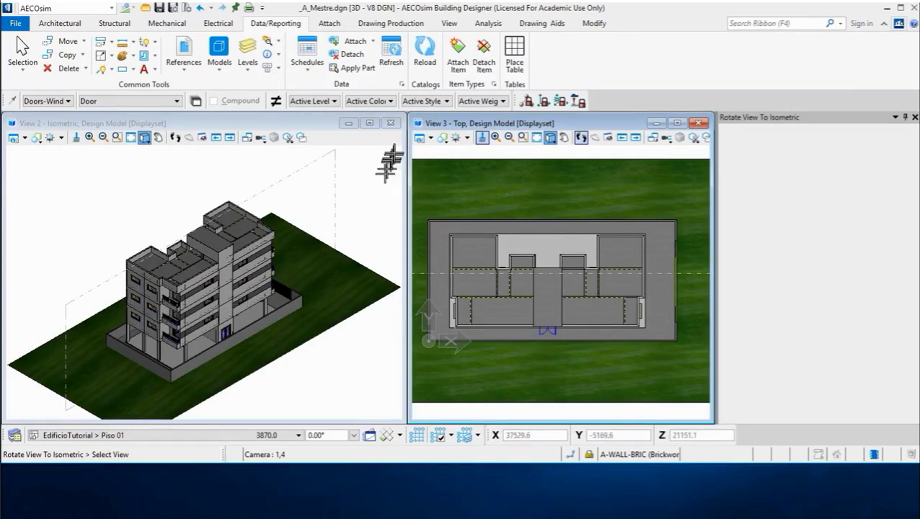
Recall the Corte frontal saved view into View 2 to show the front section
{"action": "left_click", "coordinate": [419, 127]}
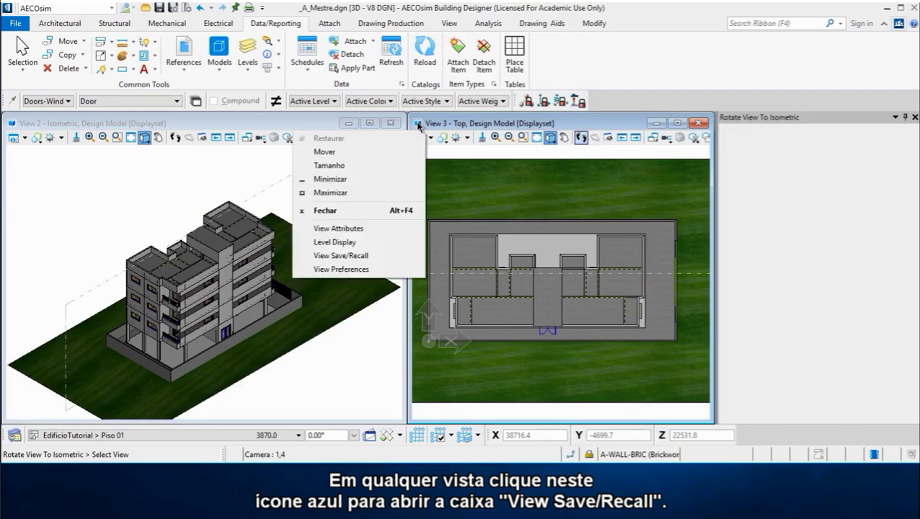
{"action": "left_click", "coordinate": [338, 255]}
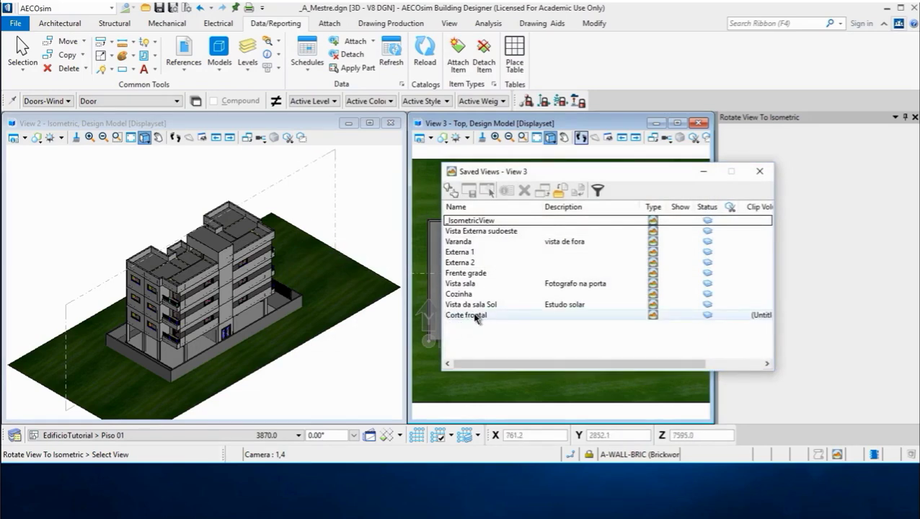
{"action": "double_click", "coordinate": [476, 316]}
{"action": "left_click", "coordinate": [318, 256]}
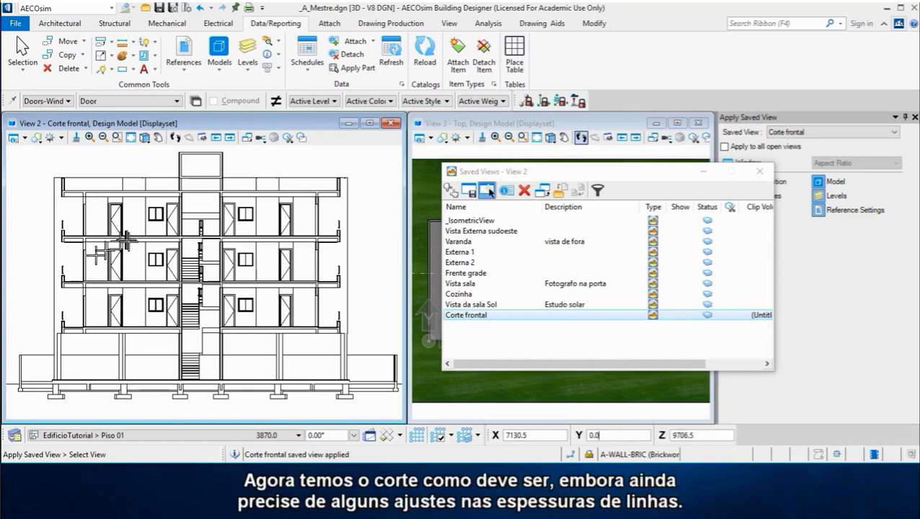
{"action": "scroll", "coordinate": [94, 258], "scroll_direction": "up", "scroll_amount": 1}
{"action": "scroll", "coordinate": [94, 258], "scroll_direction": "up", "scroll_amount": 1}
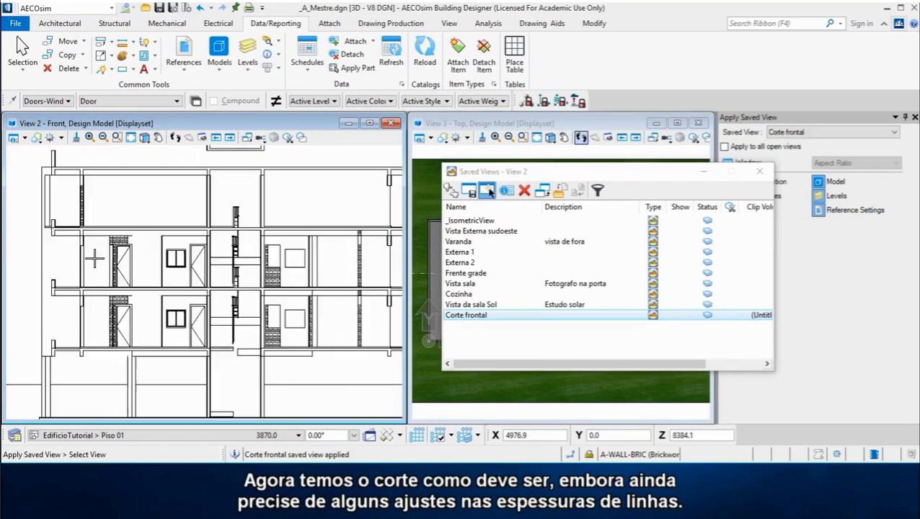
{"action": "scroll", "coordinate": [115, 258], "scroll_direction": "up", "scroll_amount": 1}
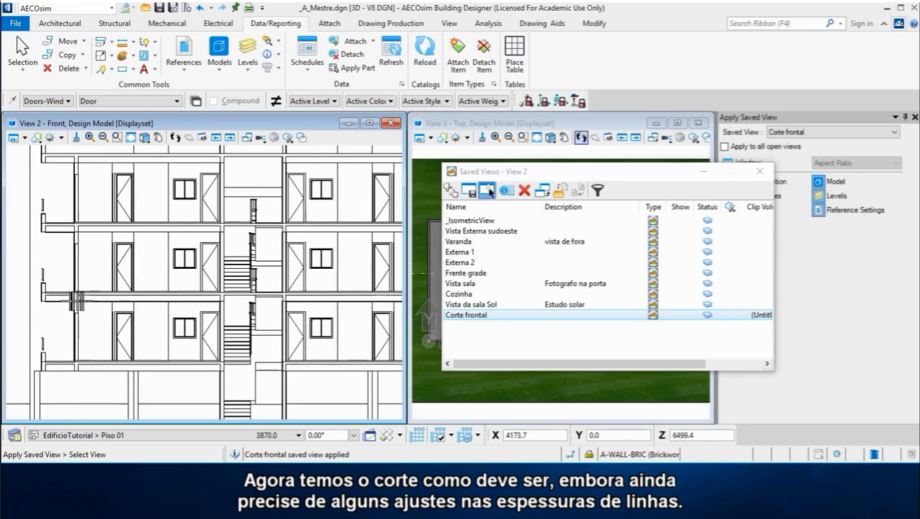
{"action": "scroll", "coordinate": [65, 296], "scroll_direction": "down", "scroll_amount": 1}
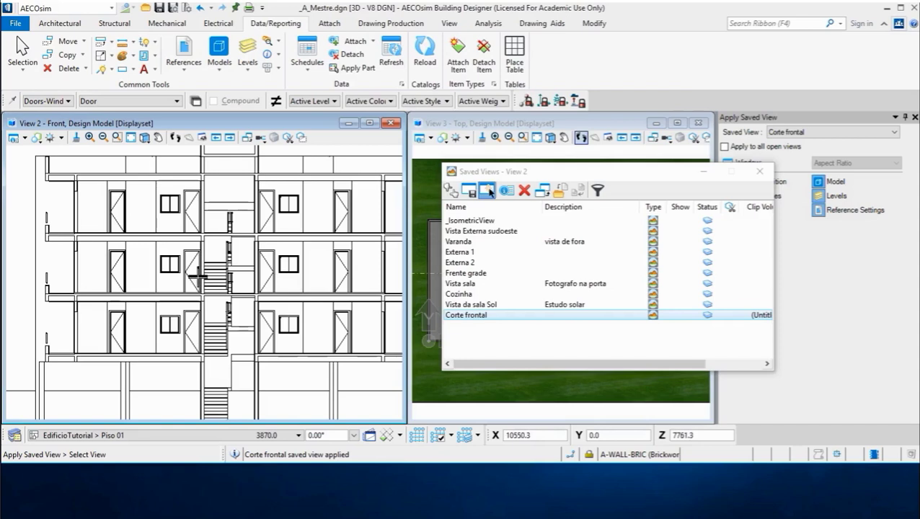
{"action": "scroll", "coordinate": [161, 212], "scroll_direction": "down", "scroll_amount": 1}
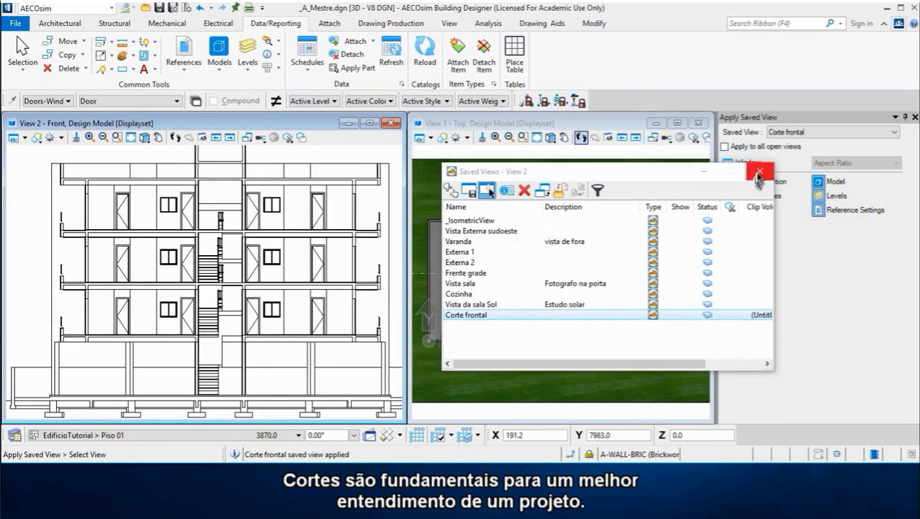
Close Saved Views and zoom and pan View 2 onto the ground-floor section
{"action": "left_click", "coordinate": [760, 171]}
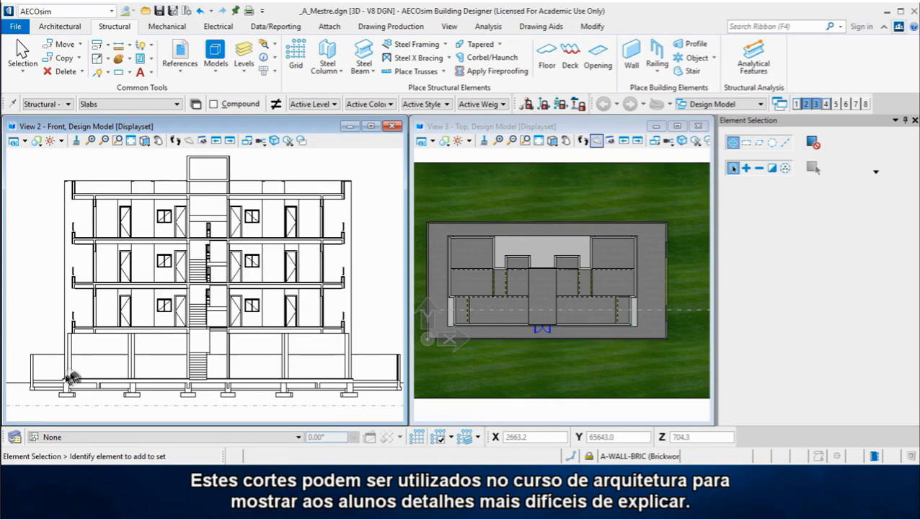
{"action": "scroll", "coordinate": [45, 366], "scroll_direction": "up", "scroll_amount": 2}
{"action": "scroll", "coordinate": [44, 366], "scroll_direction": "up", "scroll_amount": 1}
{"action": "scroll", "coordinate": [43, 366], "scroll_direction": "up", "scroll_amount": 2}
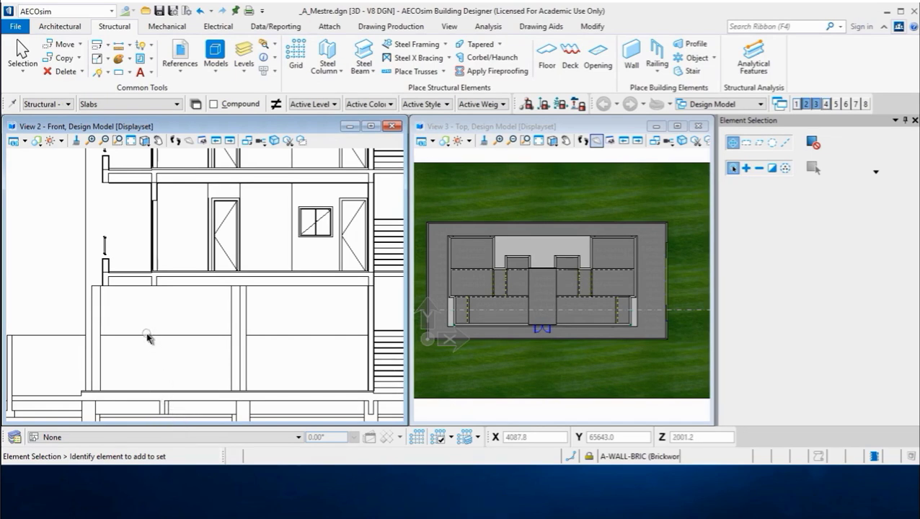
{"action": "middle_click_drag", "start_coordinate": [158, 352], "coordinate": [136, 322]}
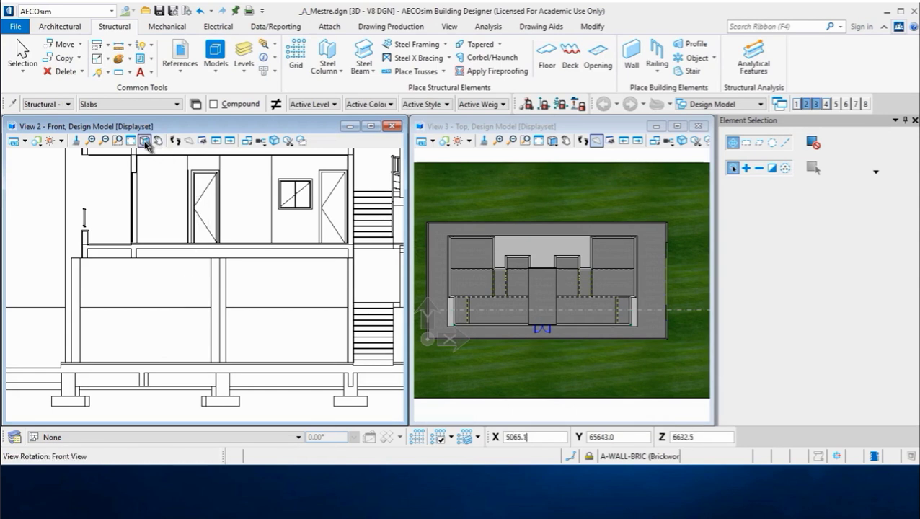
Dynamically rotate View 2 so the front section tilts into a slight 3D angle
{"action": "left_click", "coordinate": [147, 143]}
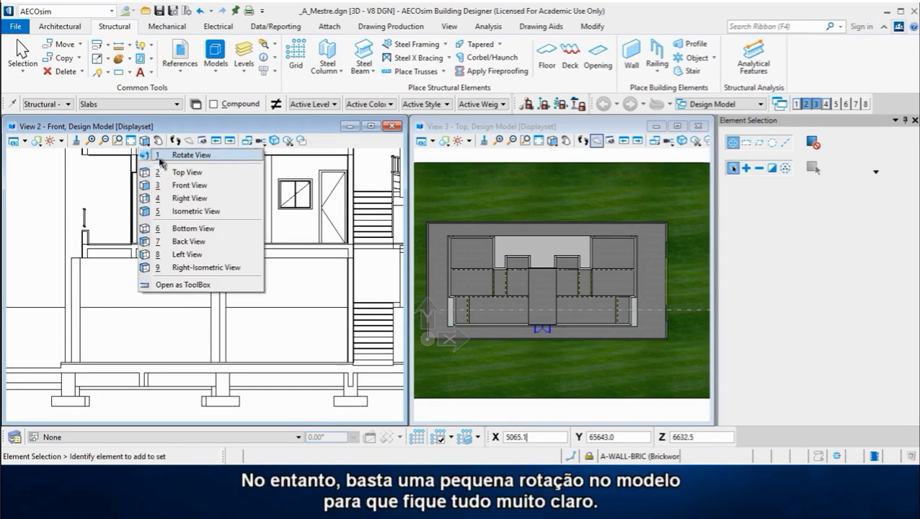
{"action": "left_click", "coordinate": [160, 155]}
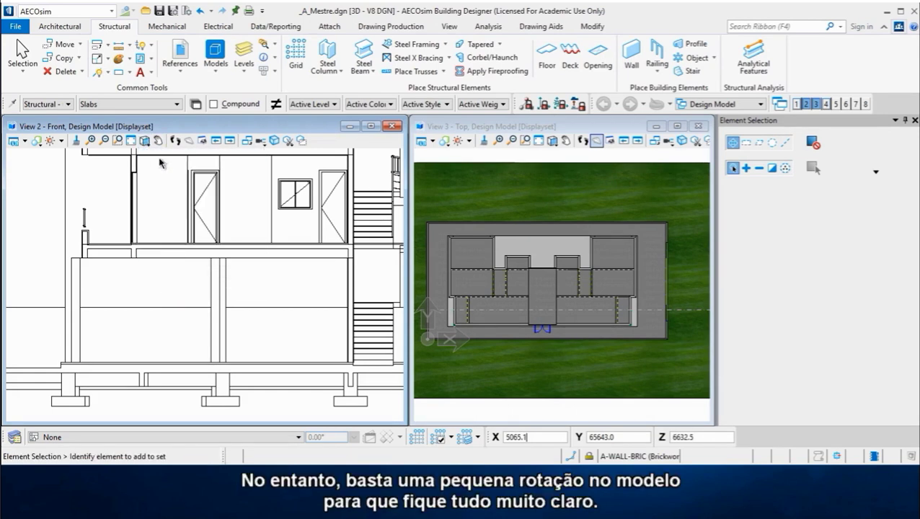
{"action": "left_click", "coordinate": [136, 317]}
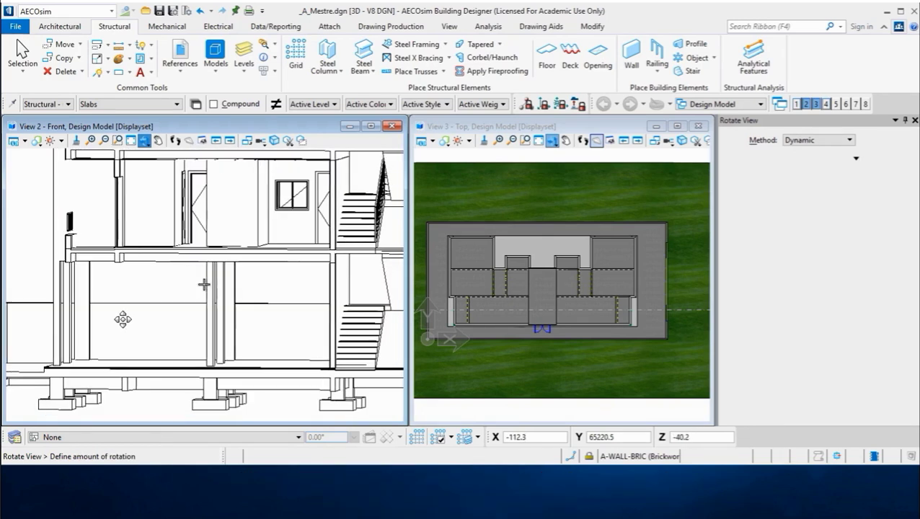
{"action": "left_click", "coordinate": [121, 318]}
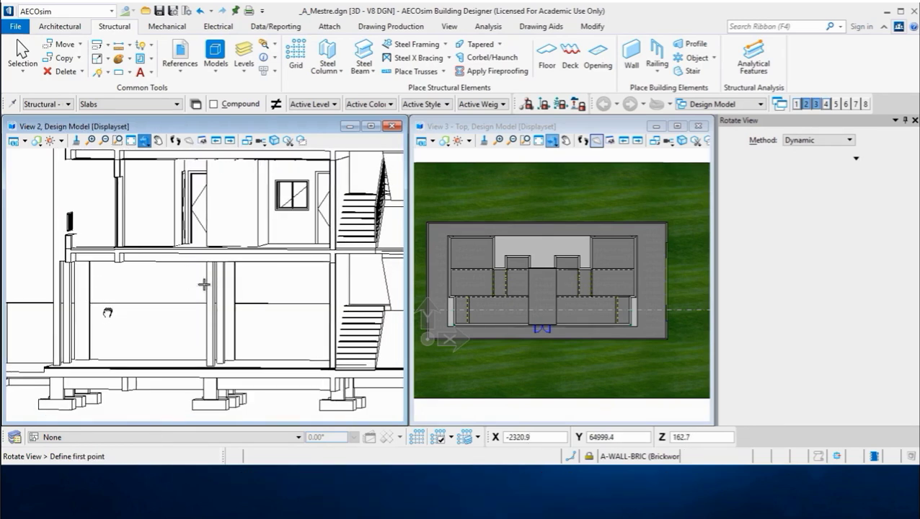
{"action": "left_click", "coordinate": [108, 310]}
{"action": "left_click", "coordinate": [109, 310]}
{"action": "left_click", "coordinate": [109, 311]}
{"action": "left_click", "coordinate": [111, 309]}
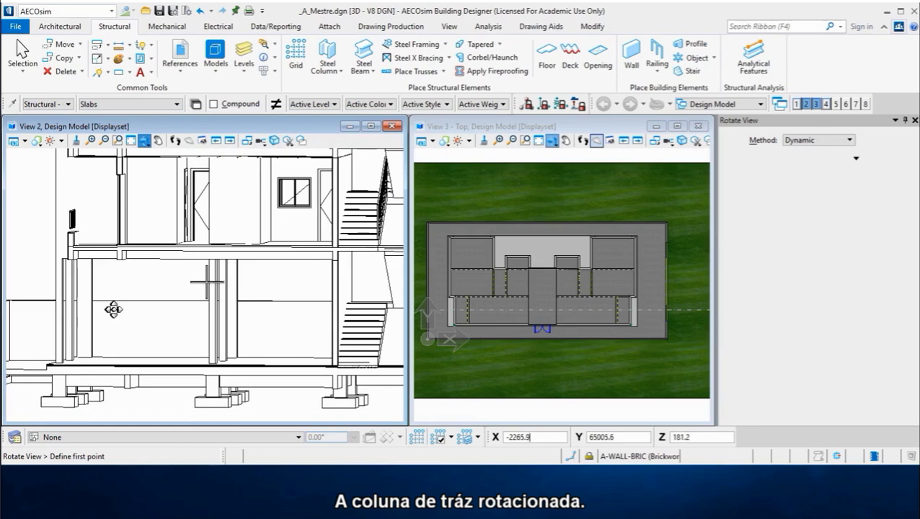
{"action": "left_click", "coordinate": [113, 309]}
{"action": "left_click", "coordinate": [110, 311]}
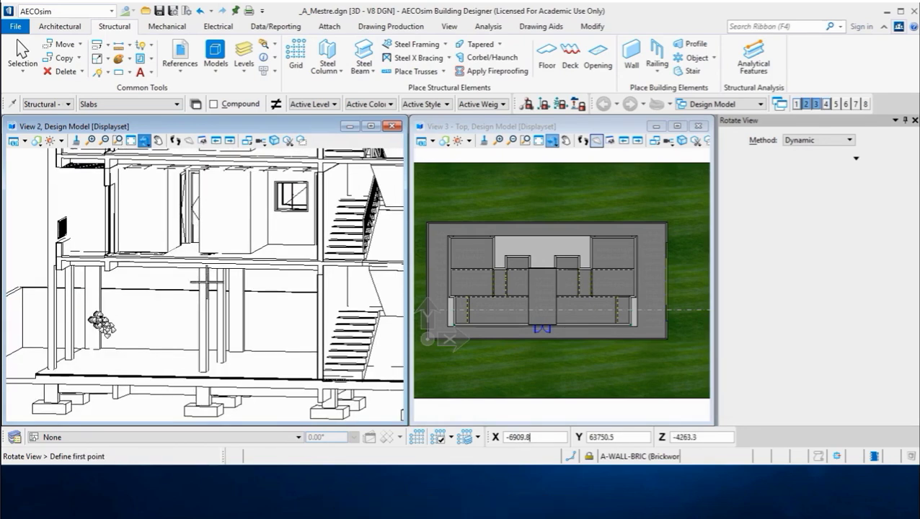
Refine the rotation to its final angle and end the Rotate View tool
{"action": "left_click", "coordinate": [150, 373]}
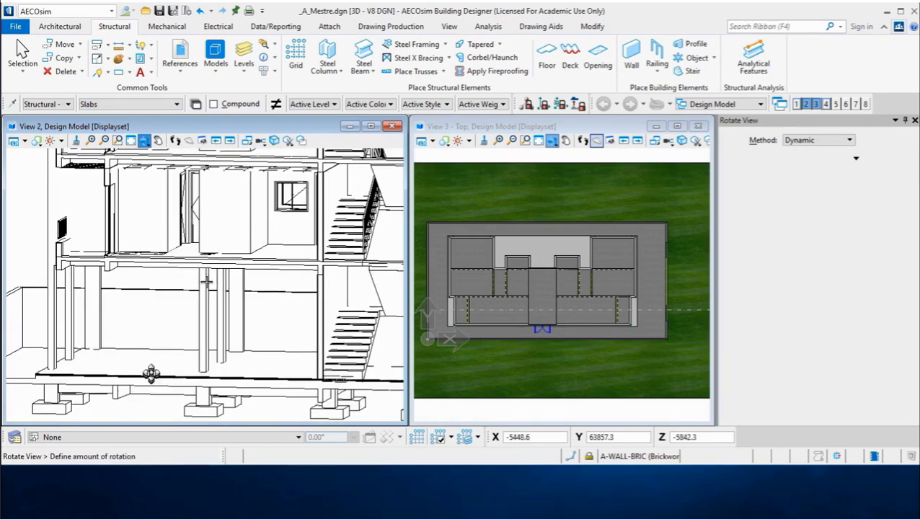
{"action": "left_click", "coordinate": [149, 345]}
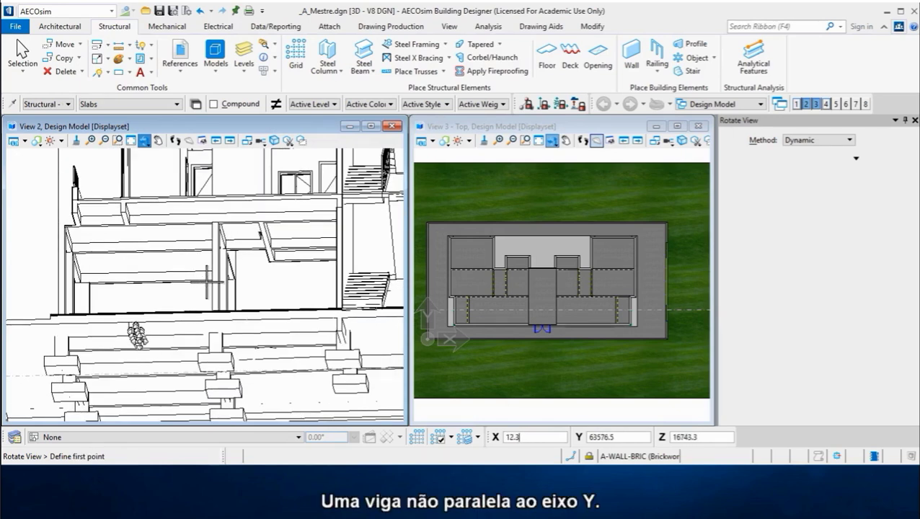
{"action": "left_click", "coordinate": [157, 285]}
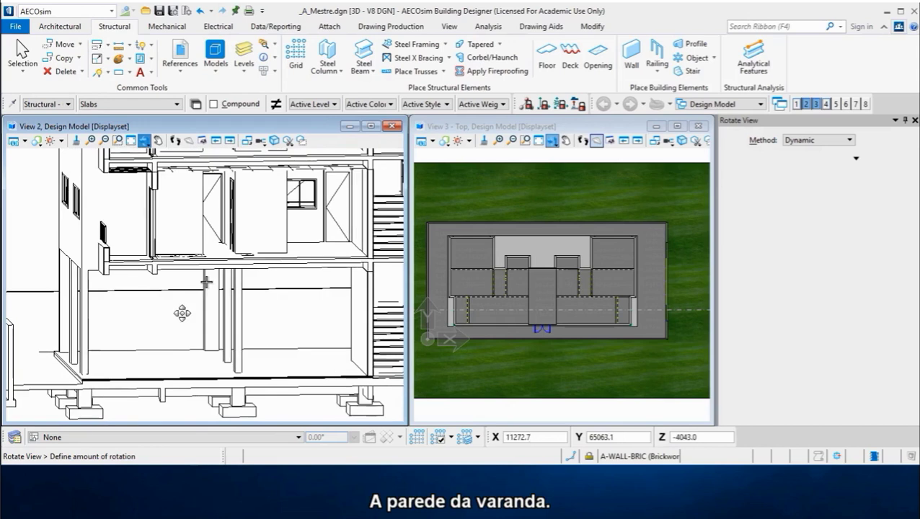
{"action": "left_click", "coordinate": [182, 312]}
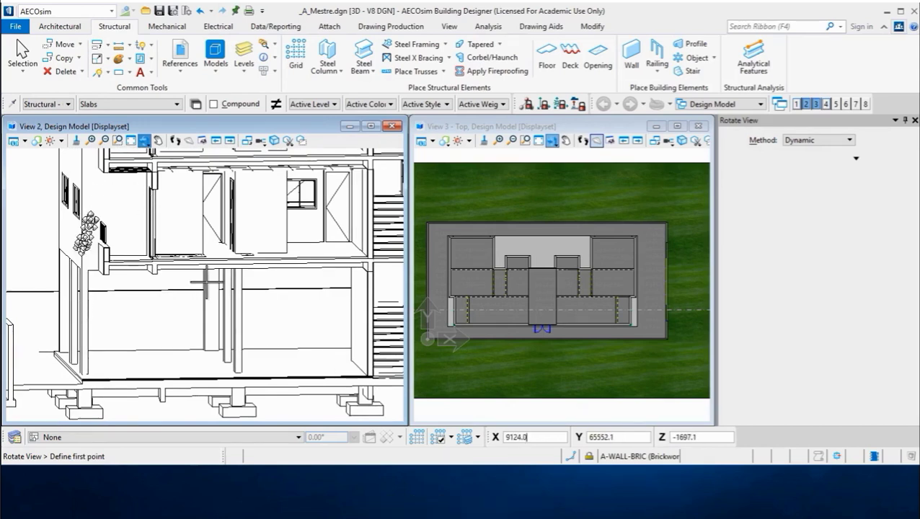
{"action": "right_click", "coordinate": [112, 207]}
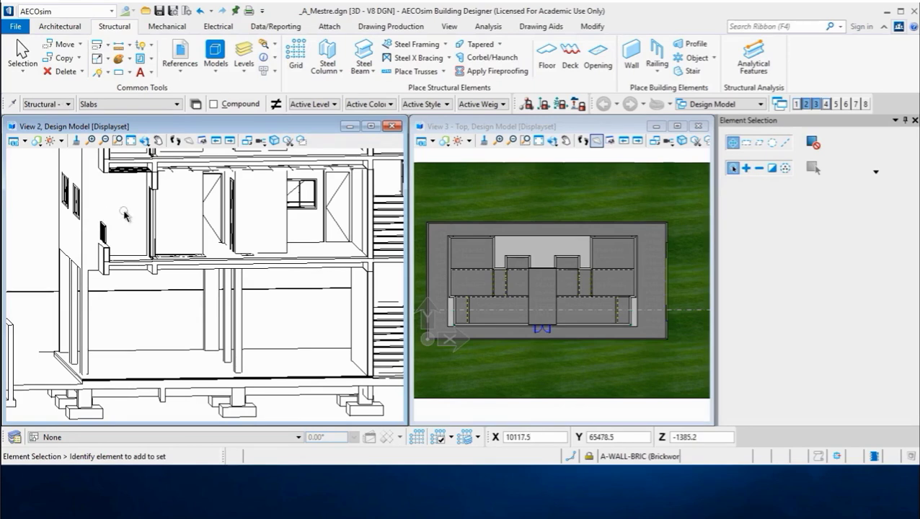
{"action": "right_click", "coordinate": [124, 213], "text": "ctrl+shift"}
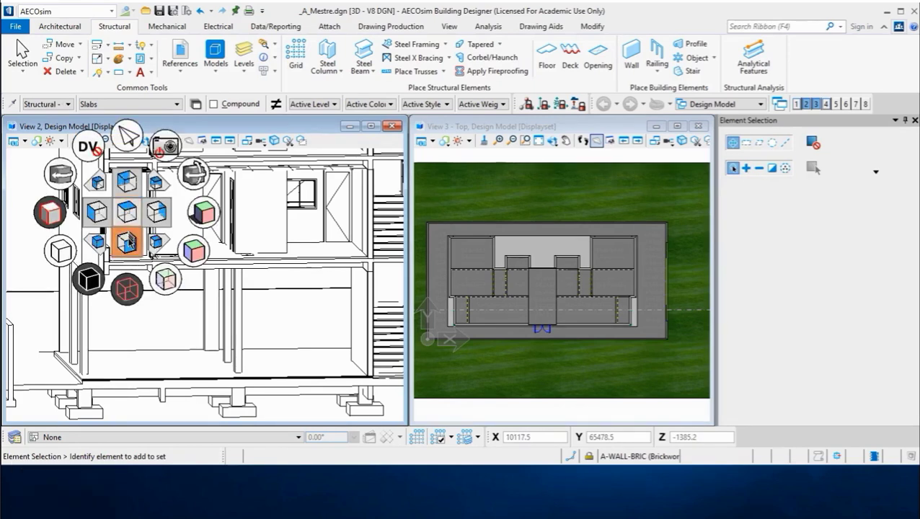
Turn View 2 to a straight Front orientation and zoom out to frame the whole building
{"action": "left_click", "coordinate": [128, 245]}
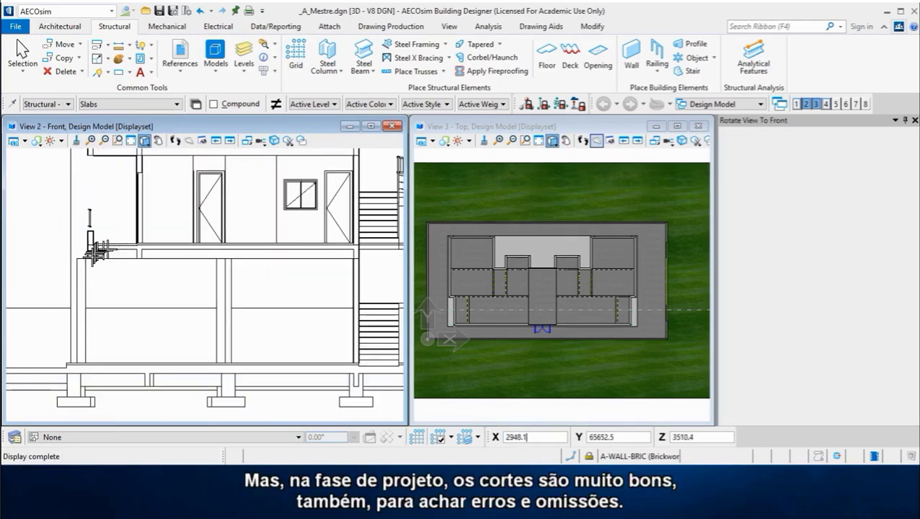
{"action": "scroll", "coordinate": [70, 363], "scroll_direction": "down", "scroll_amount": 1}
{"action": "scroll", "coordinate": [63, 364], "scroll_direction": "down", "scroll_amount": 1}
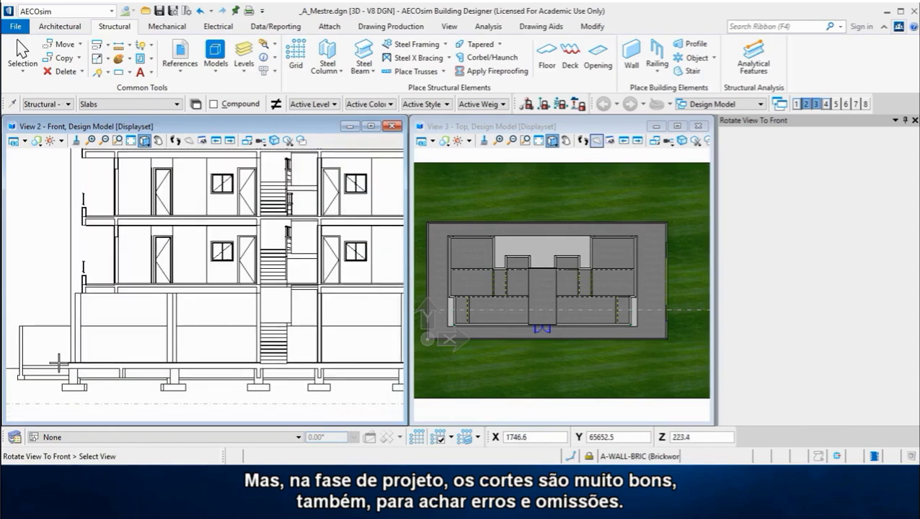
{"action": "scroll", "coordinate": [53, 366], "scroll_direction": "down", "scroll_amount": 1}
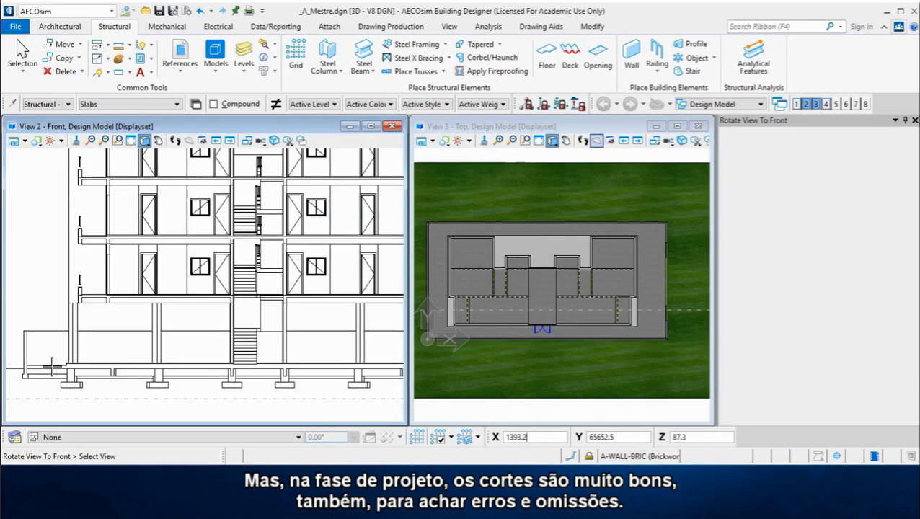
{"action": "scroll", "coordinate": [52, 368], "scroll_direction": "down", "scroll_amount": 1}
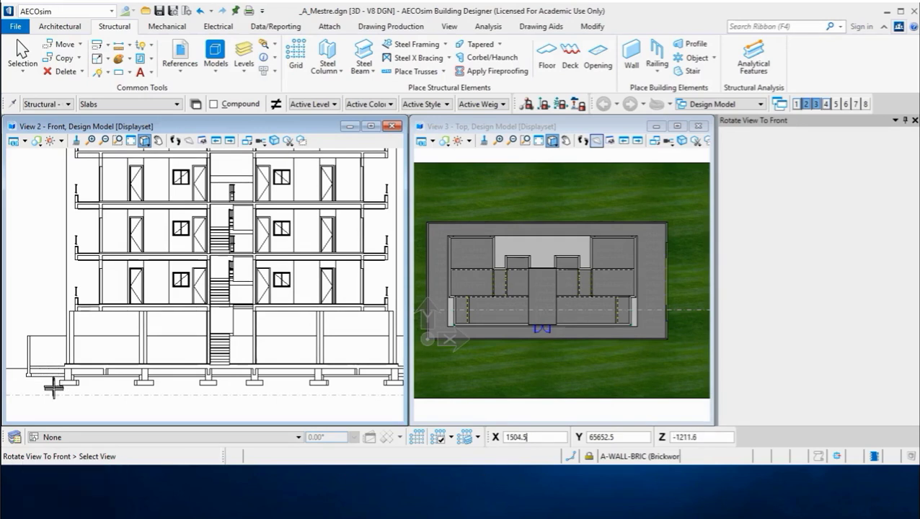
{"action": "scroll", "coordinate": [54, 390], "scroll_direction": "down", "scroll_amount": 1}
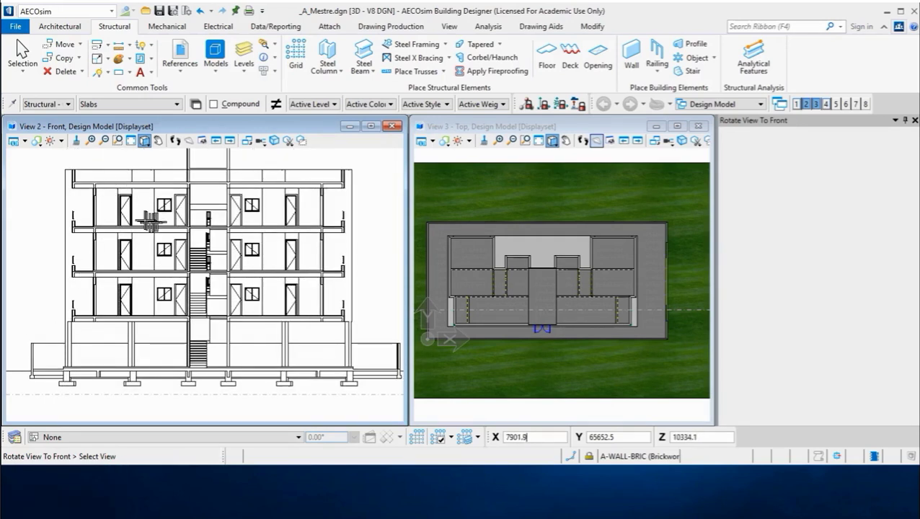
{"action": "middle_click_drag", "start_coordinate": [159, 288], "coordinate": [141, 301]}
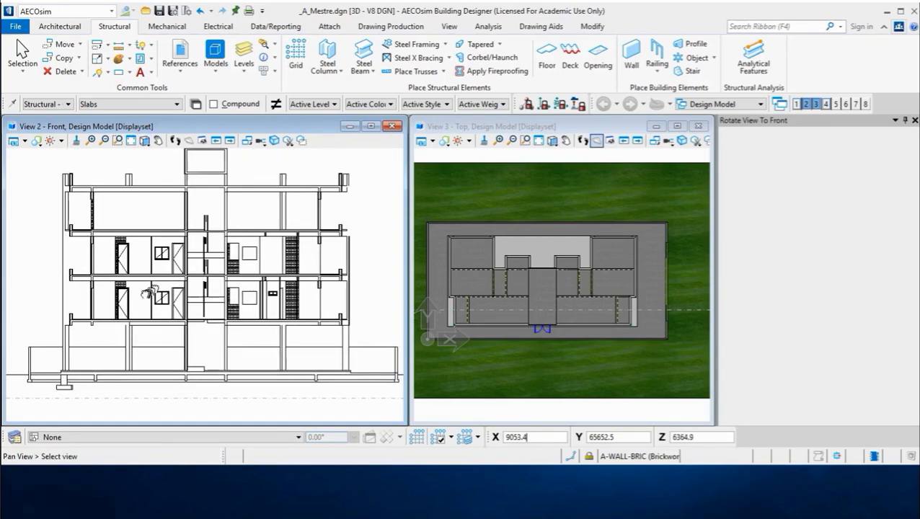
{"action": "left_click", "coordinate": [141, 301]}
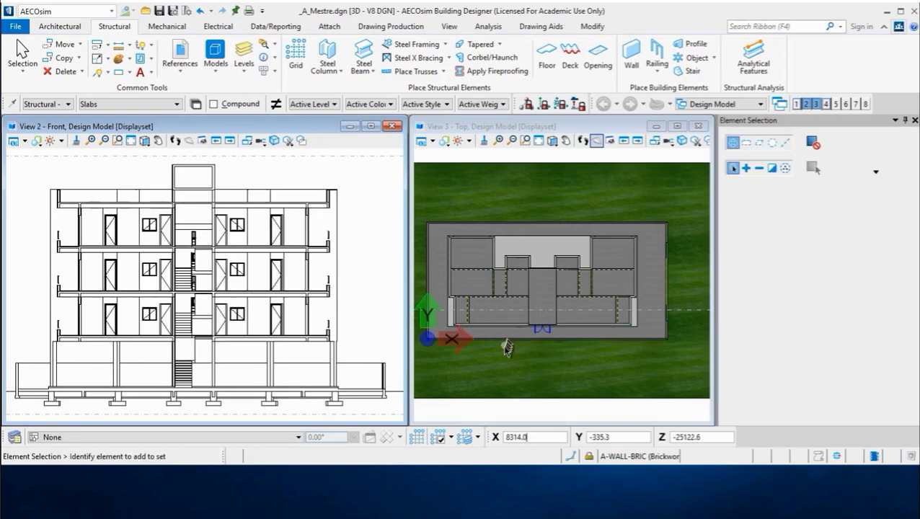
{"action": "mouse_move", "coordinate": [498, 352]}
{"action": "middle_mouse_down", "text": "shift"}
{"action": "mouse_move", "coordinate": [535, 260]}
{"action": "mouse_move", "coordinate": [552, 303]}
{"action": "mouse_move", "coordinate": [577, 299]}
{"action": "middle_mouse_up", "text": "shift"}
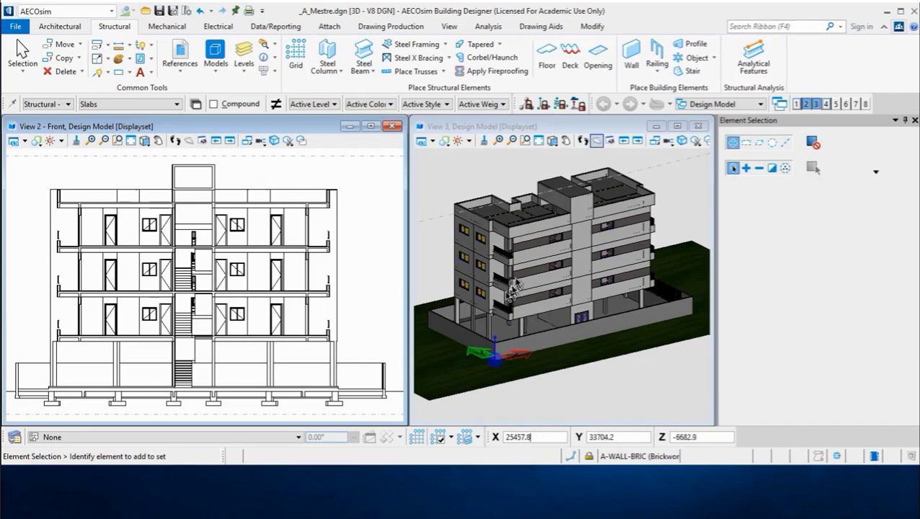
{"action": "left_click", "coordinate": [552, 140]}
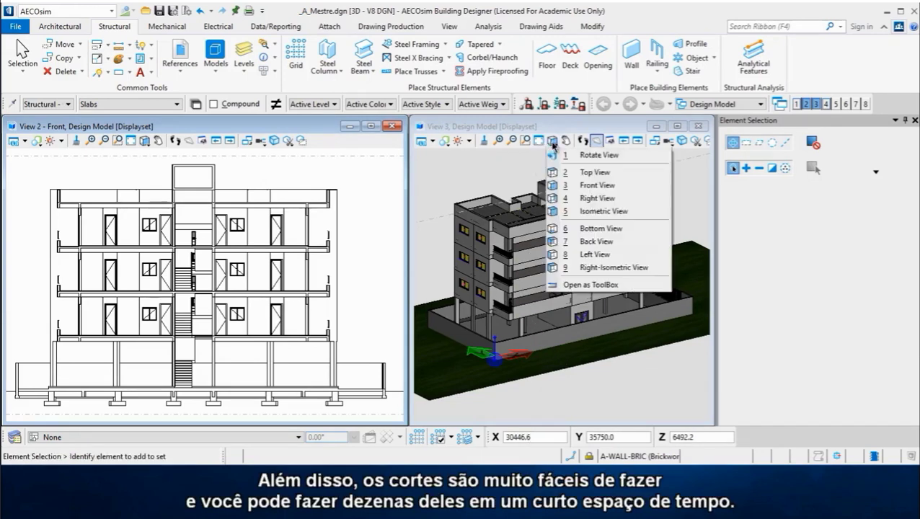
{"action": "left_click", "coordinate": [583, 173]}
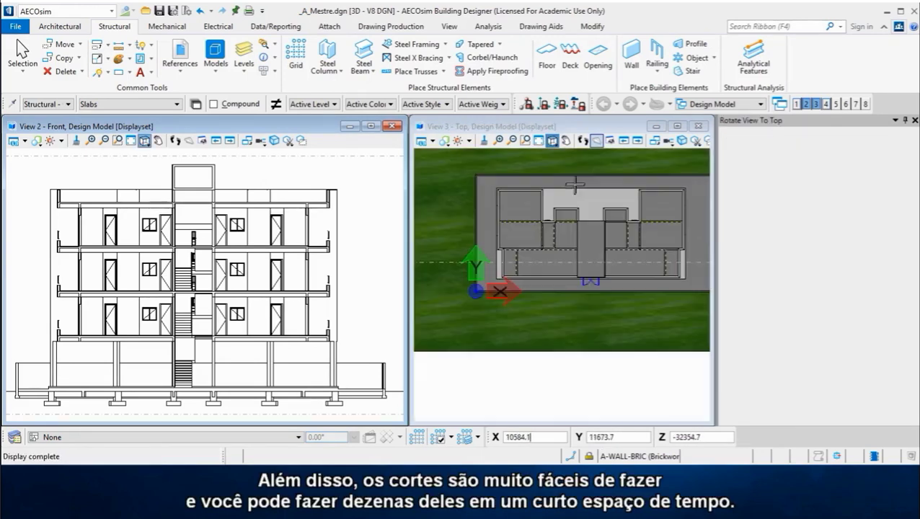
{"action": "left_click_drag", "start_coordinate": [537, 244], "coordinate": [509, 280]}
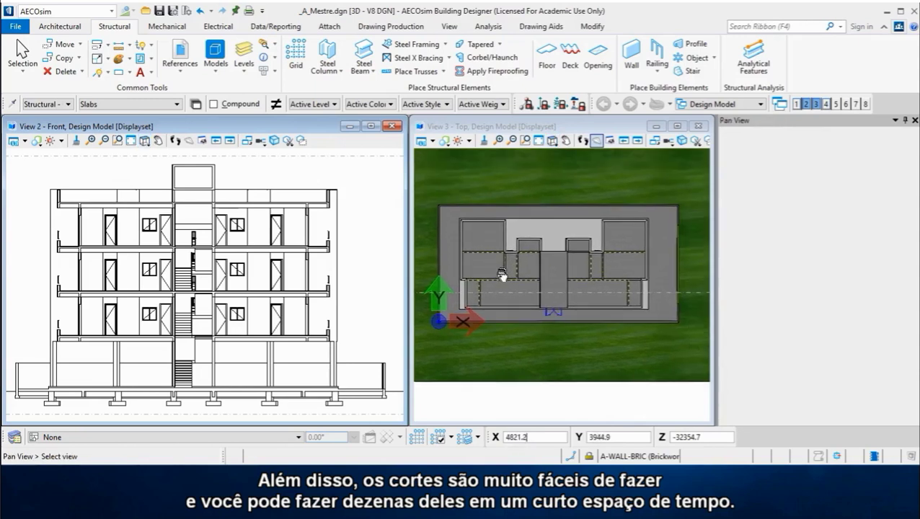
{"action": "right_click", "coordinate": [509, 279]}
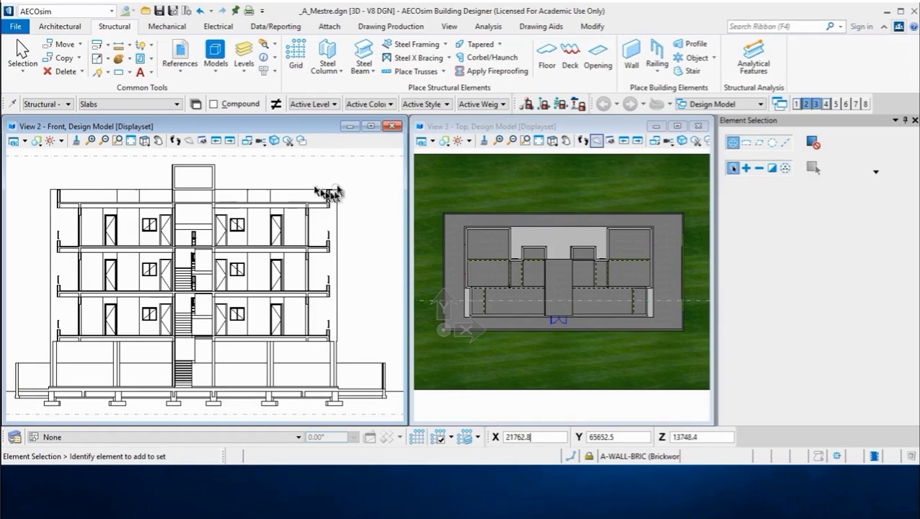
Drag the Section Clip plane through several depths in the plan, leaving it near the front
{"action": "scroll", "coordinate": [333, 170], "scroll_direction": "down", "scroll_amount": 1}
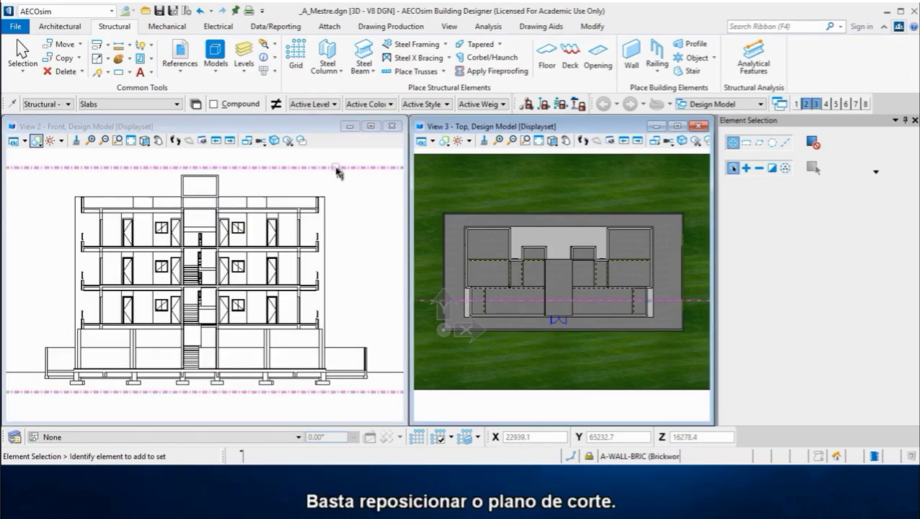
{"action": "left_click", "coordinate": [336, 172]}
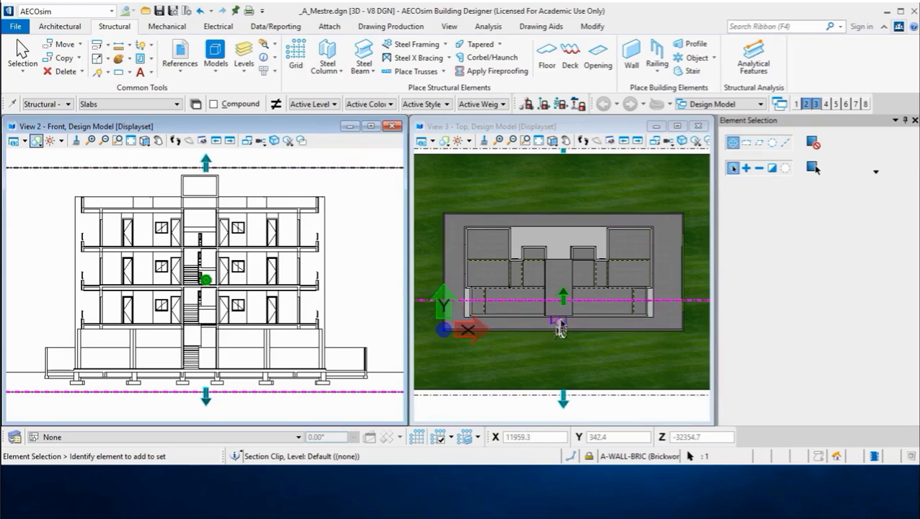
{"action": "left_click", "coordinate": [565, 301]}
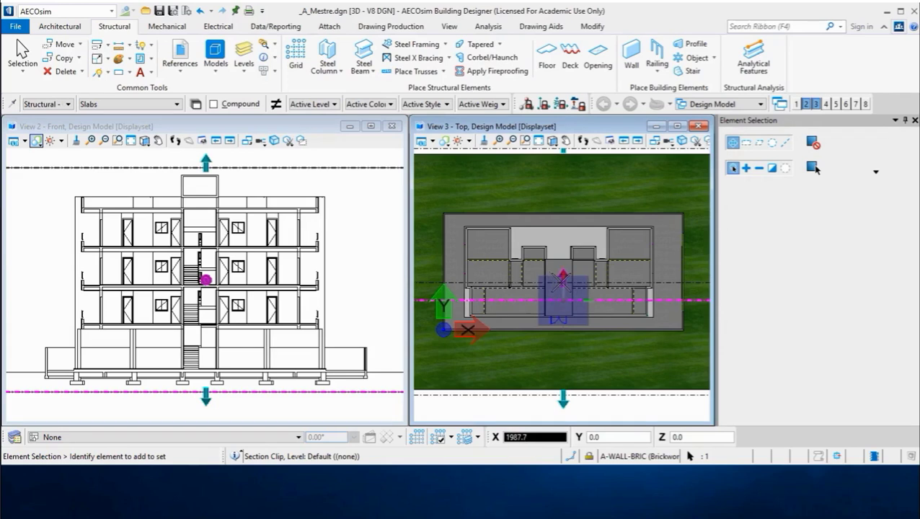
{"action": "left_click", "coordinate": [562, 286]}
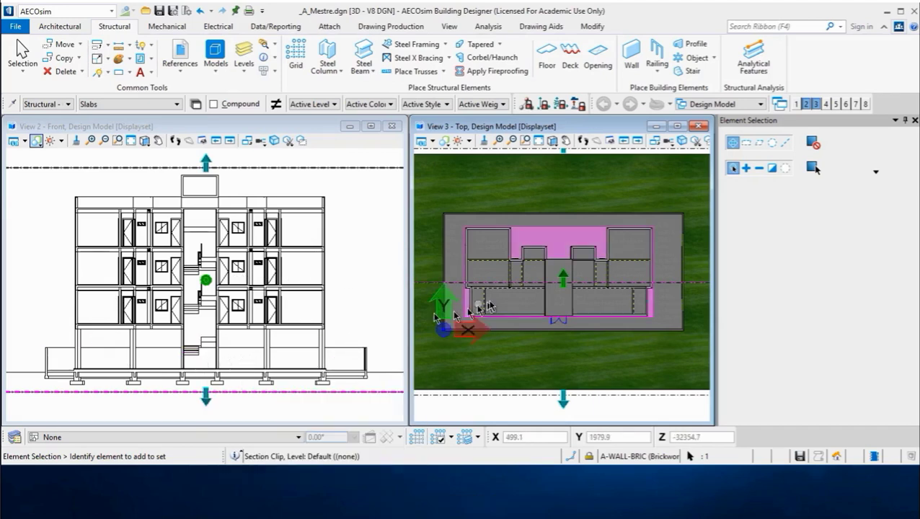
{"action": "left_click", "coordinate": [563, 278]}
{"action": "left_click", "coordinate": [564, 271]}
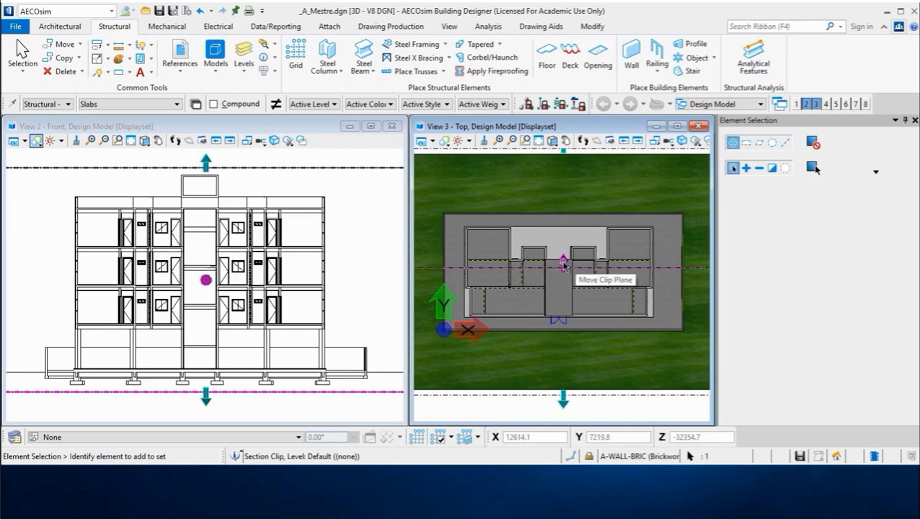
{"action": "left_click", "coordinate": [565, 264]}
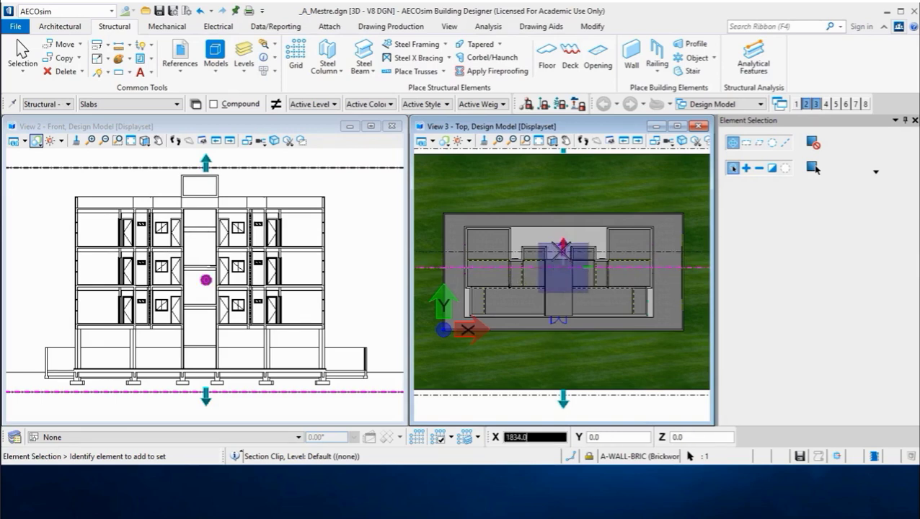
{"action": "left_click", "coordinate": [563, 251]}
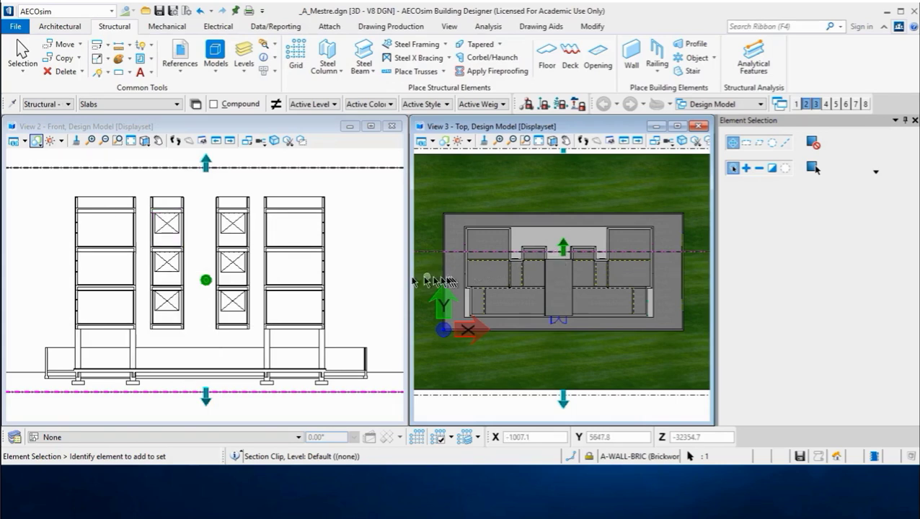
{"action": "left_click", "coordinate": [564, 247]}
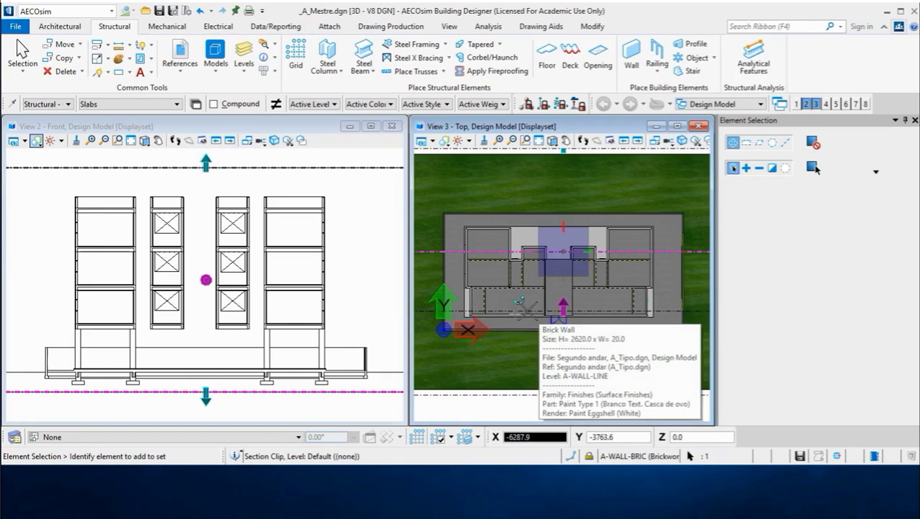
{"action": "left_click", "coordinate": [527, 311]}
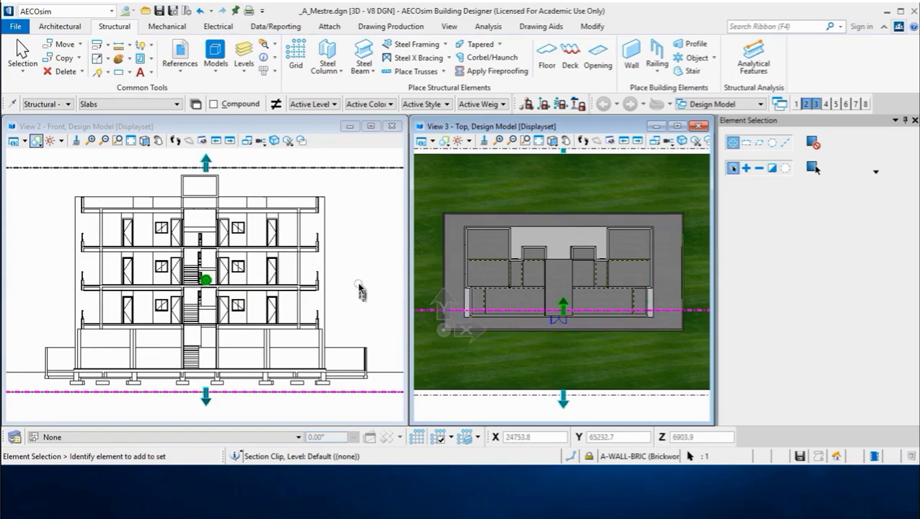
Deselect the clip, zoom in on the stair landing, and orbit View 2 into perspective
{"action": "left_click", "coordinate": [346, 245]}
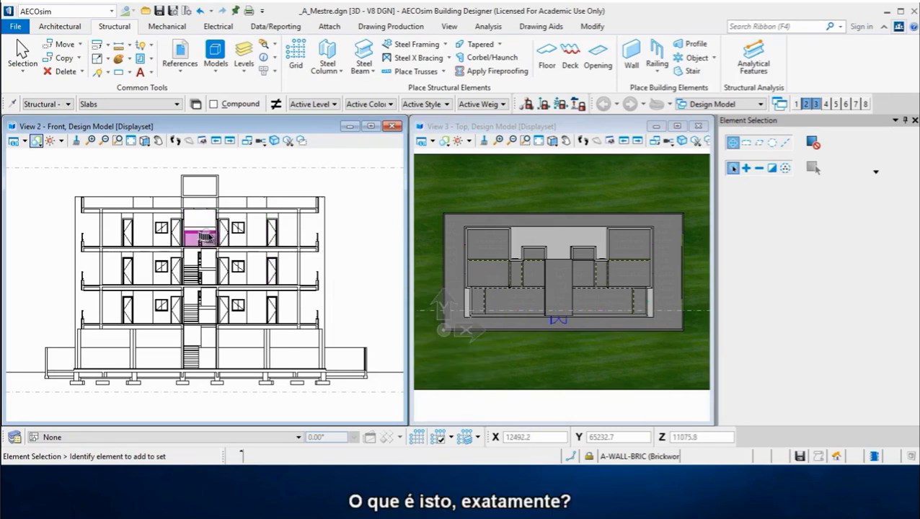
{"action": "scroll", "coordinate": [209, 228], "scroll_direction": "up", "scroll_amount": 1}
{"action": "scroll", "coordinate": [208, 229], "scroll_direction": "up", "scroll_amount": 1}
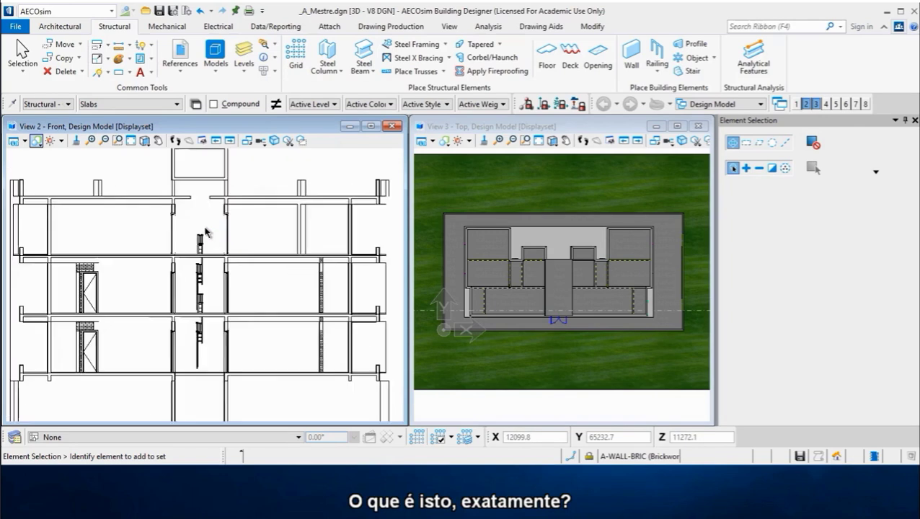
{"action": "scroll", "coordinate": [207, 231], "scroll_direction": "up", "scroll_amount": 1}
{"action": "scroll", "coordinate": [206, 231], "scroll_direction": "up", "scroll_amount": 1}
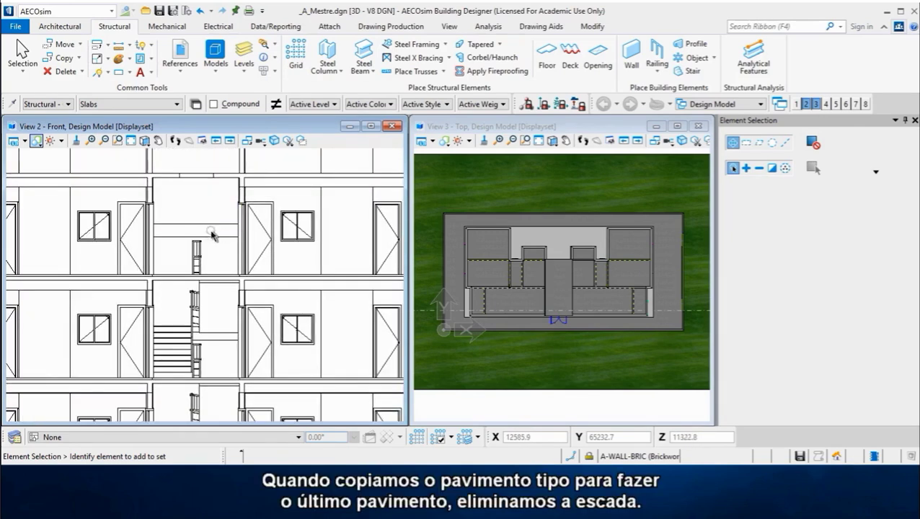
{"action": "scroll", "coordinate": [213, 236], "scroll_direction": "down", "scroll_amount": 1}
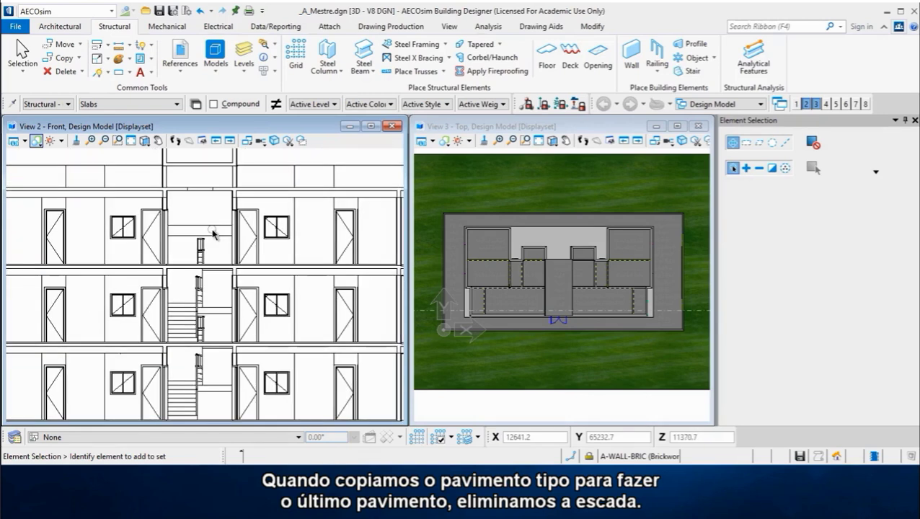
{"action": "scroll", "coordinate": [209, 236], "scroll_direction": "up", "scroll_amount": 1}
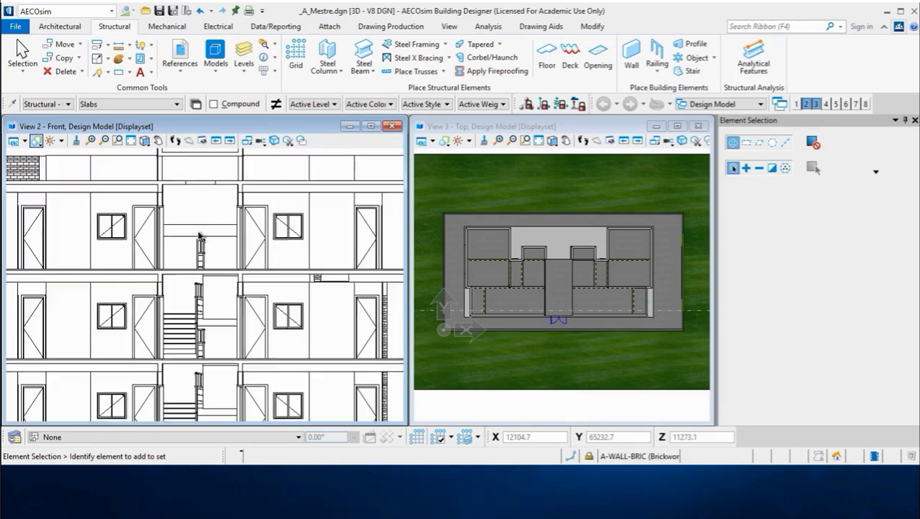
{"action": "scroll", "coordinate": [205, 236], "scroll_direction": "up", "scroll_amount": 1}
{"action": "scroll", "coordinate": [199, 236], "scroll_direction": "up", "scroll_amount": 1}
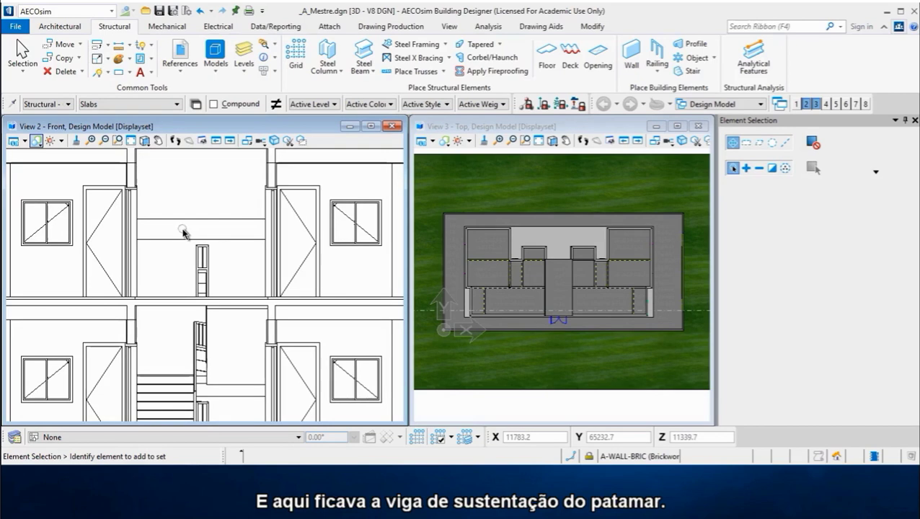
{"action": "middle_click_drag", "start_coordinate": [183, 231], "coordinate": [195, 248], "text": "shift"}
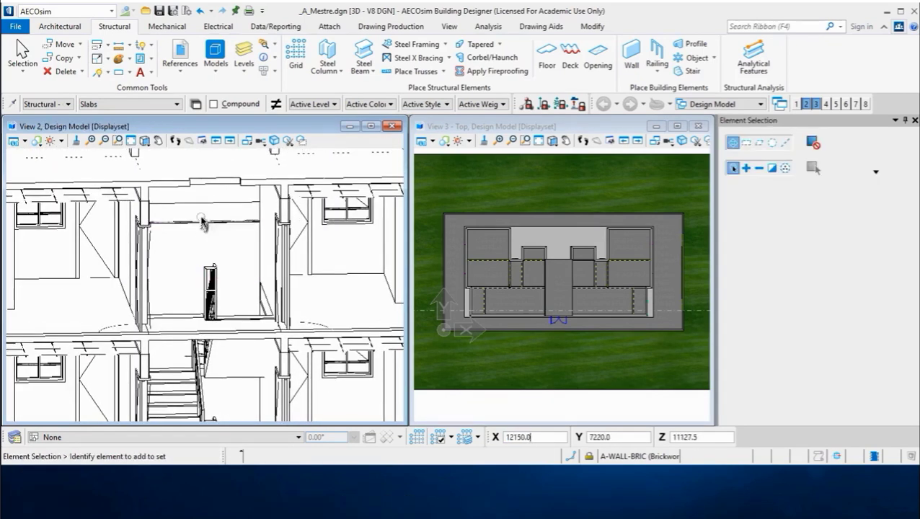
Rotate View 2 to a straight front elevation and zoom out to show three floors
{"action": "left_click", "coordinate": [145, 140]}
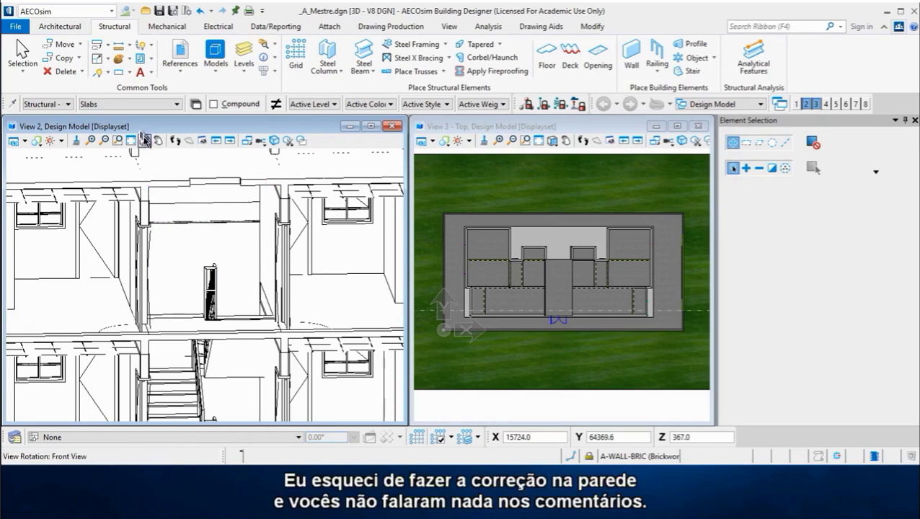
{"action": "scroll", "coordinate": [181, 205], "scroll_direction": "down", "scroll_amount": 1}
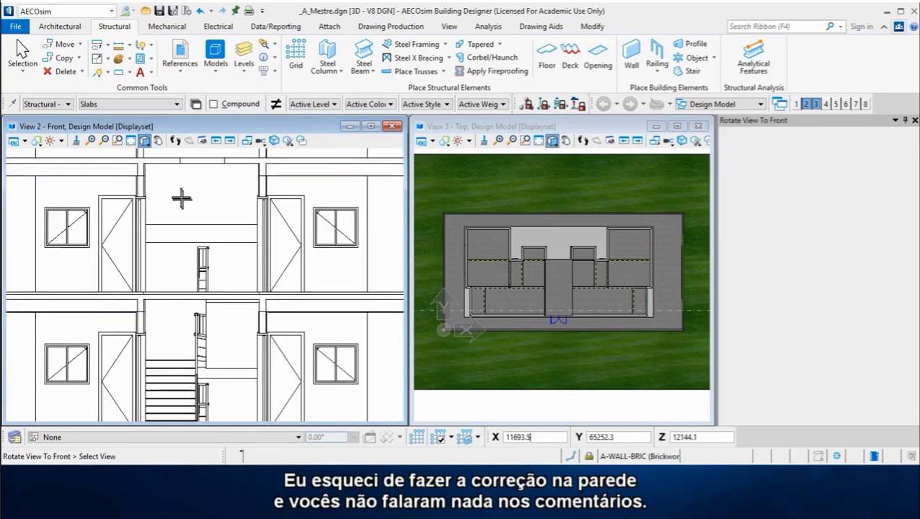
{"action": "scroll", "coordinate": [181, 195], "scroll_direction": "down", "scroll_amount": 2}
{"action": "scroll", "coordinate": [177, 205], "scroll_direction": "down", "scroll_amount": 1}
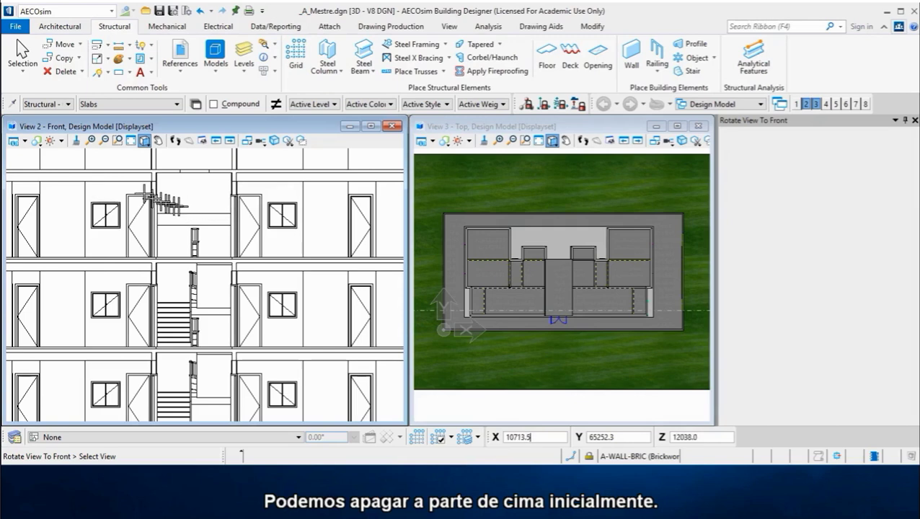
Dismiss a stray popup menu and bring up View 2's View Attributes dialog
{"action": "left_click", "coordinate": [14, 128]}
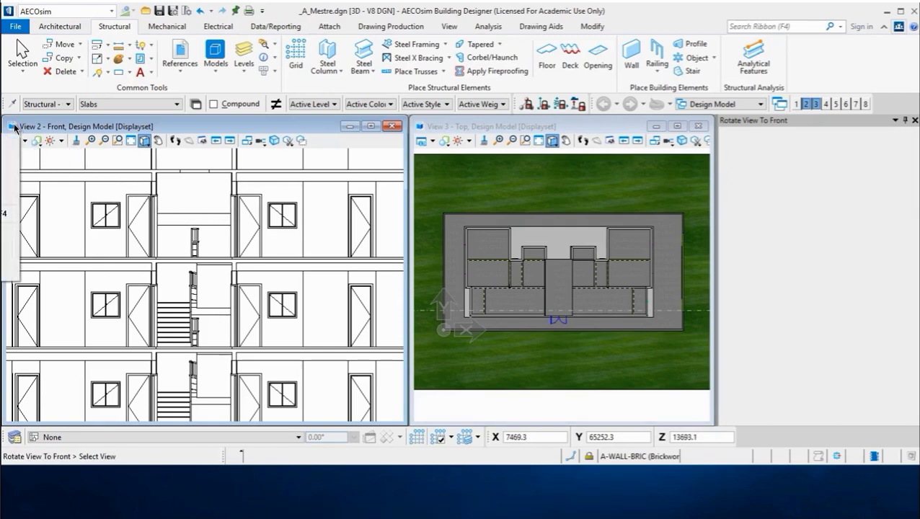
{"action": "left_click", "coordinate": [176, 131]}
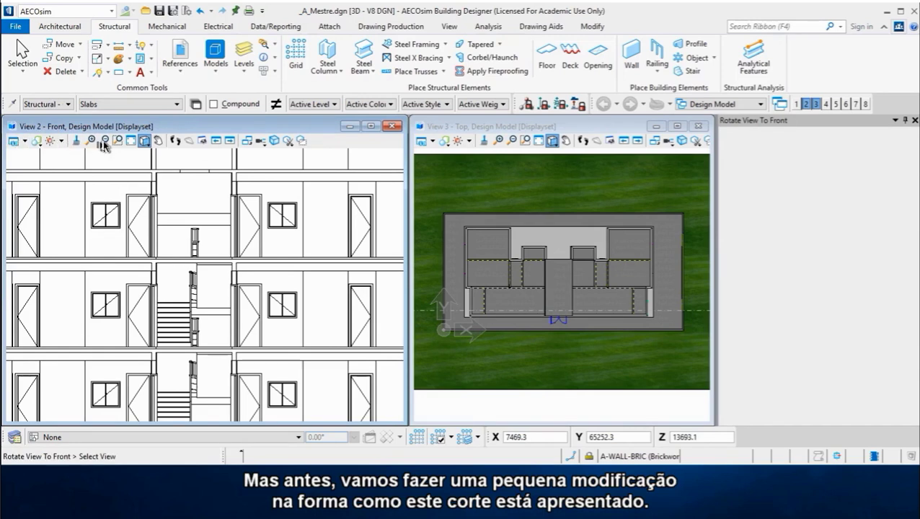
{"action": "left_click", "coordinate": [146, 142]}
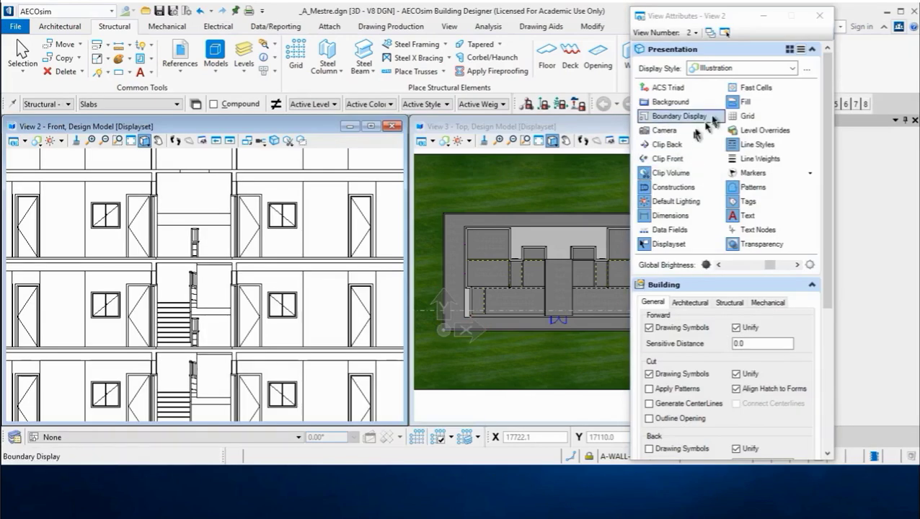
Set the Forward clip display under Clip Volume Settings to From View
{"action": "scroll", "coordinate": [712, 159], "scroll_direction": "down", "scroll_amount": 1}
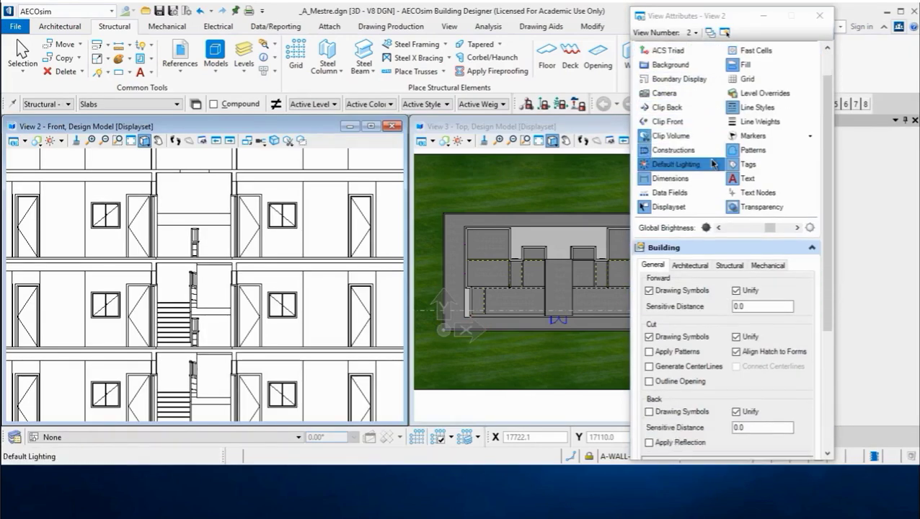
{"action": "scroll", "coordinate": [712, 160], "scroll_direction": "down", "scroll_amount": 2}
{"action": "scroll", "coordinate": [712, 165], "scroll_direction": "down", "scroll_amount": 1}
{"action": "scroll", "coordinate": [711, 168], "scroll_direction": "down", "scroll_amount": 1}
{"action": "scroll", "coordinate": [714, 170], "scroll_direction": "down", "scroll_amount": 3}
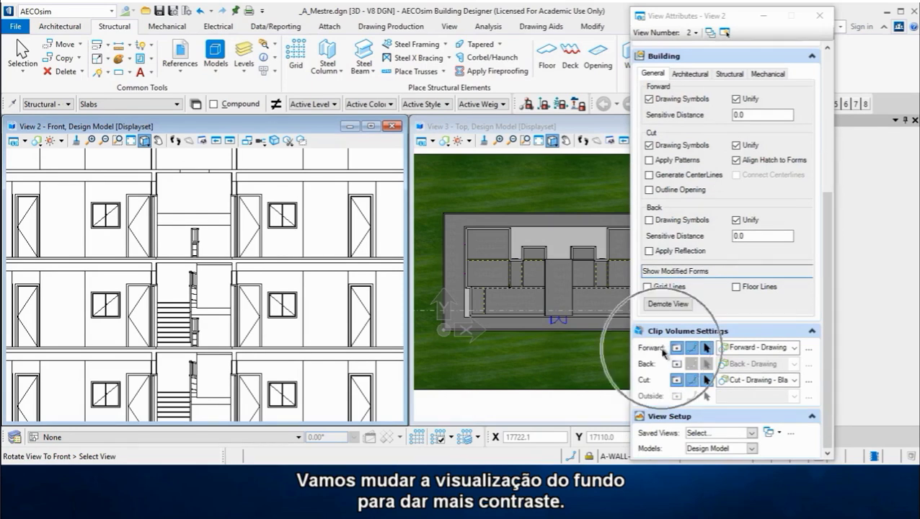
{"action": "left_click", "coordinate": [794, 349]}
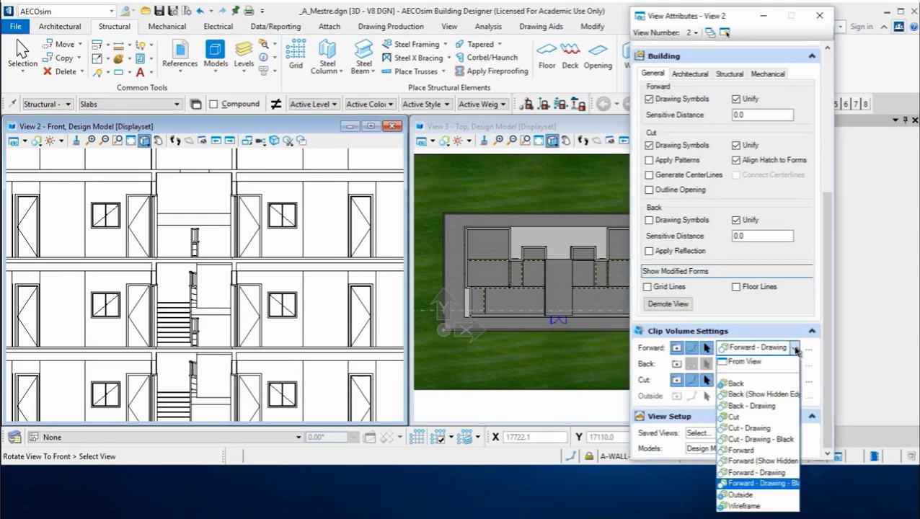
{"action": "left_click", "coordinate": [746, 362]}
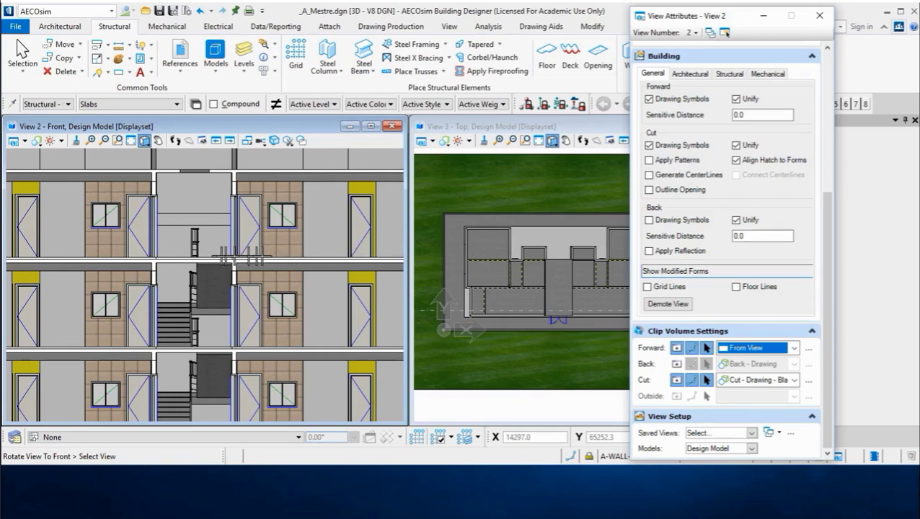
Zoom the front section in on the stair landing
{"action": "scroll", "coordinate": [262, 256], "scroll_direction": "down", "scroll_amount": 1}
{"action": "scroll", "coordinate": [262, 256], "scroll_direction": "up", "scroll_amount": 1}
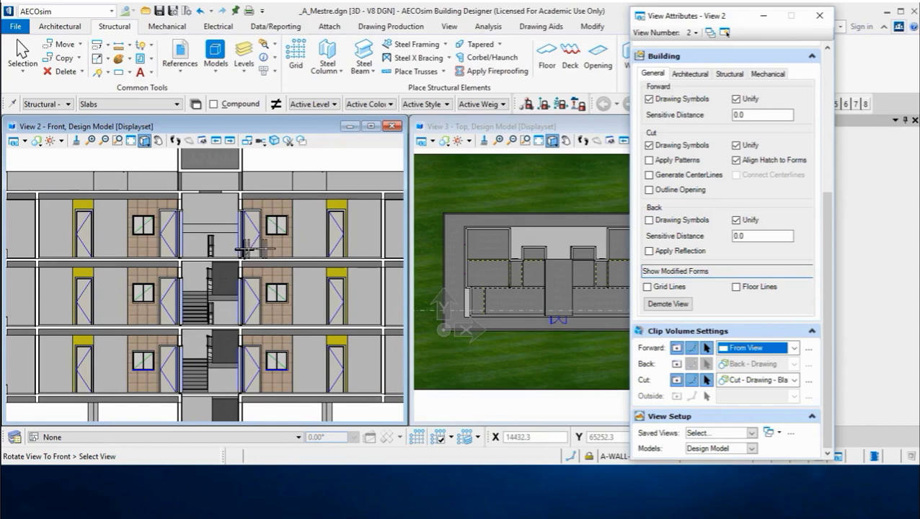
{"action": "scroll", "coordinate": [193, 232], "scroll_direction": "up", "scroll_amount": 1}
{"action": "scroll", "coordinate": [194, 231], "scroll_direction": "up", "scroll_amount": 1}
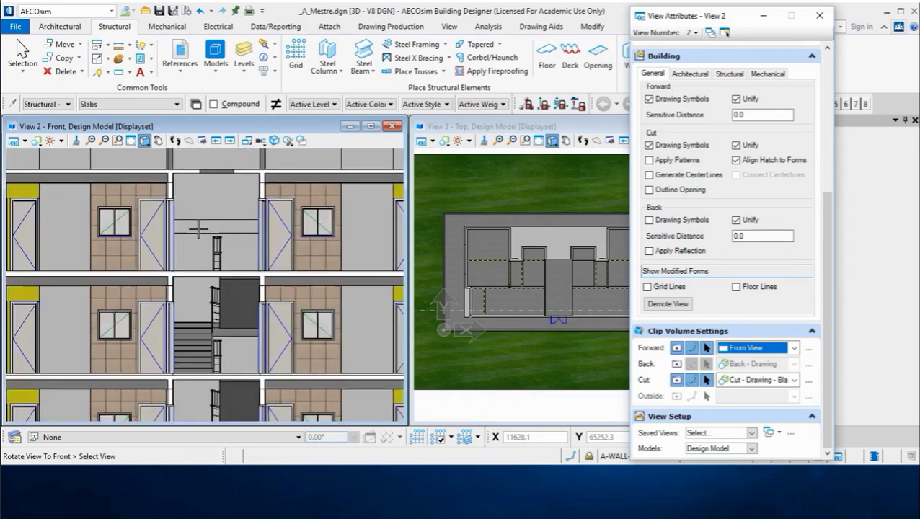
{"action": "scroll", "coordinate": [198, 229], "scroll_direction": "up", "scroll_amount": 1}
{"action": "scroll", "coordinate": [199, 229], "scroll_direction": "up", "scroll_amount": 1}
Orbit the section into an oblique 3D view and switch Graphic Group Lock off
{"action": "mouse_move", "coordinate": [198, 230]}
{"action": "middle_mouse_down", "text": "shift"}
{"action": "mouse_move", "coordinate": [208, 261]}
{"action": "mouse_move", "coordinate": [236, 230]}
{"action": "mouse_move", "coordinate": [227, 209]}
{"action": "mouse_move", "coordinate": [231, 222]}
{"action": "mouse_move", "coordinate": [206, 215]}
{"action": "mouse_move", "coordinate": [236, 222]}
{"action": "middle_mouse_up", "text": "shift"}
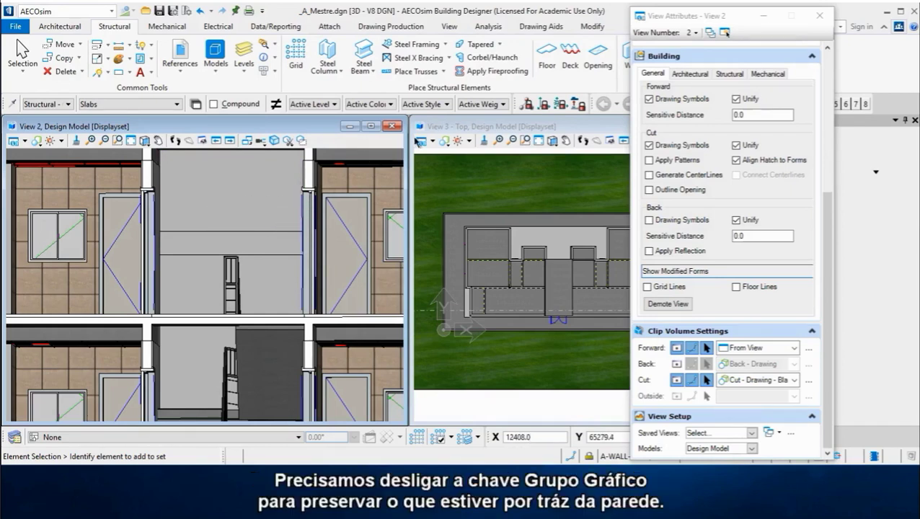
{"action": "left_click", "coordinate": [529, 105]}
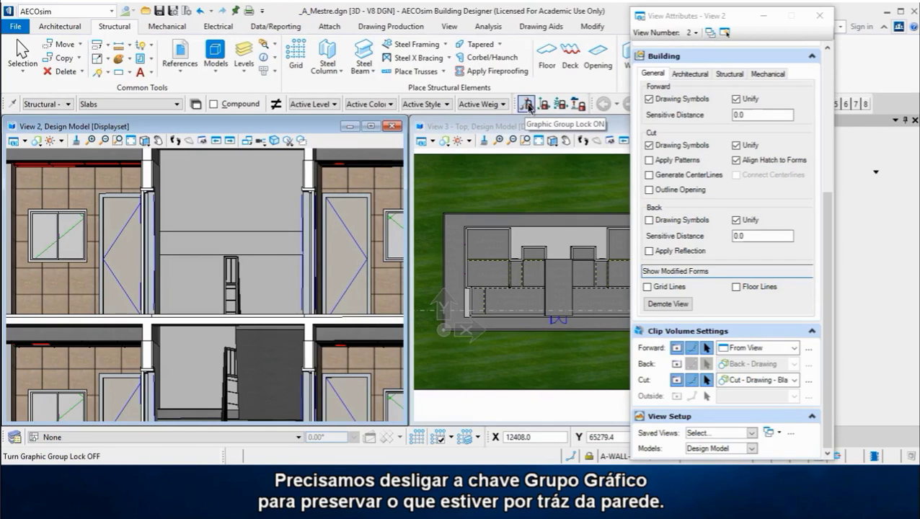
{"action": "left_click", "coordinate": [528, 105]}
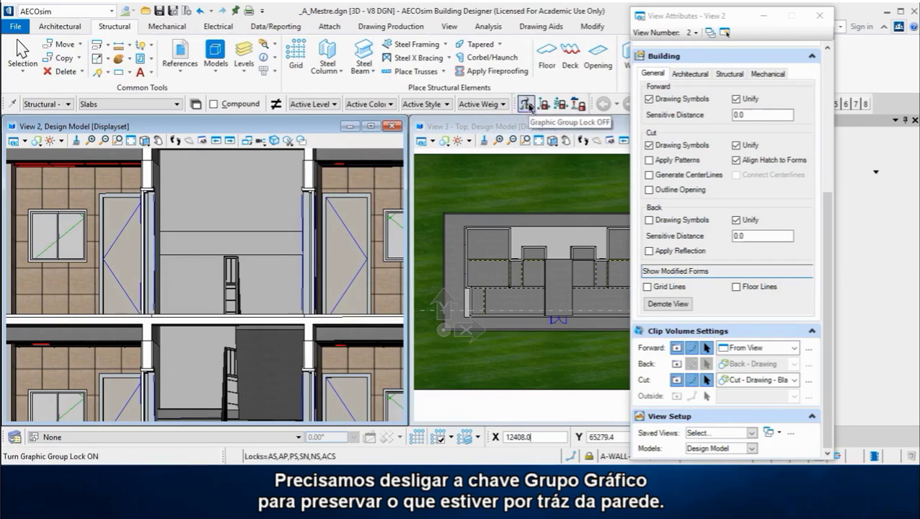
Try deleting the pink wall above the stair landing, then zoom back out
{"action": "left_click", "coordinate": [276, 231]}
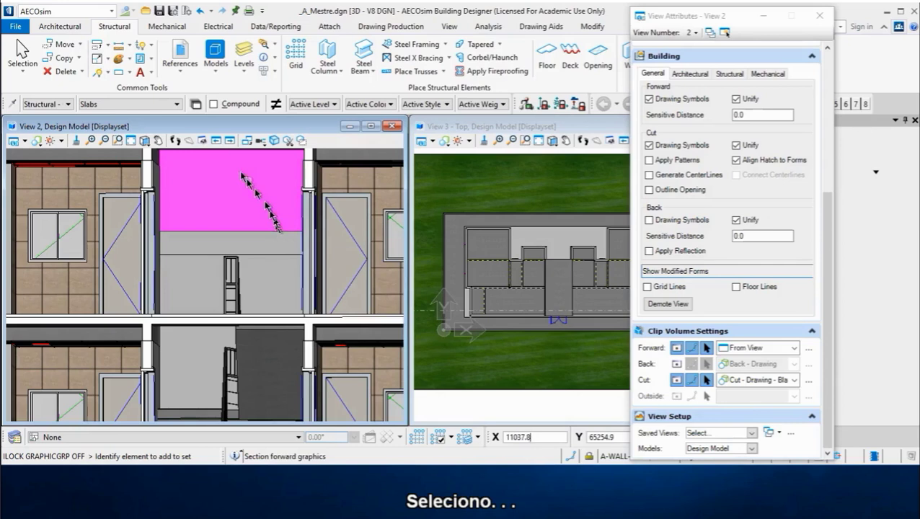
{"action": "left_click", "coordinate": [65, 72]}
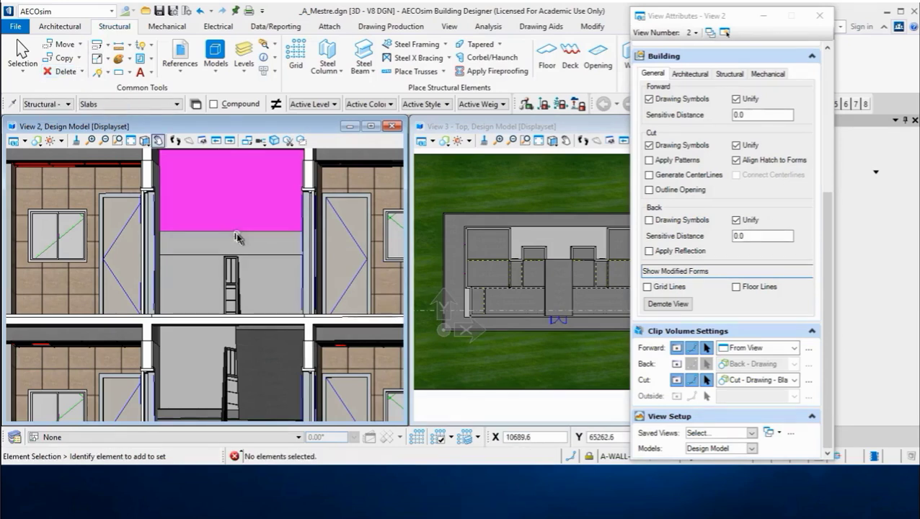
{"action": "left_click", "coordinate": [250, 247]}
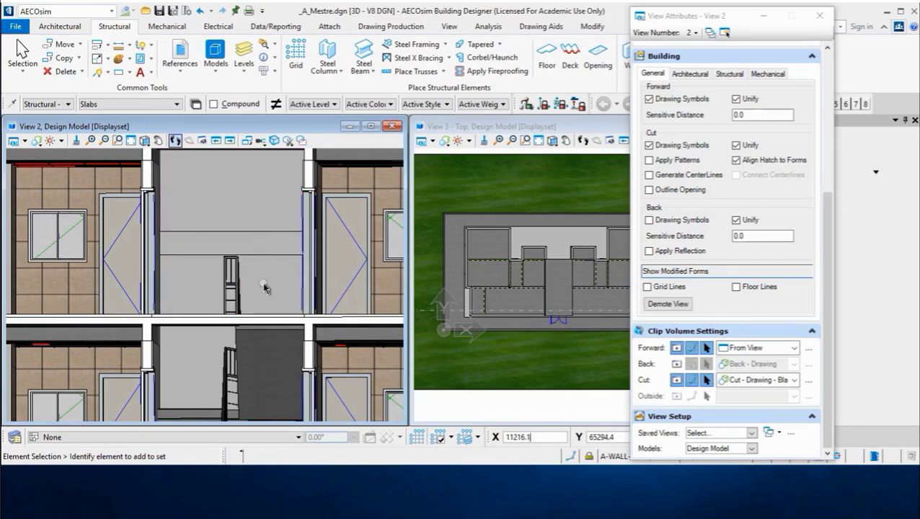
{"action": "scroll", "coordinate": [246, 268], "scroll_direction": "down", "scroll_amount": 1}
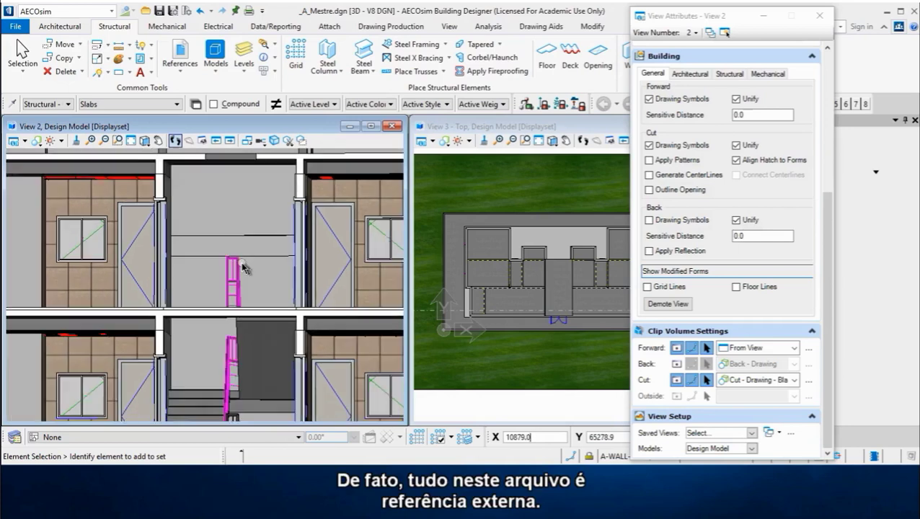
{"action": "scroll", "coordinate": [242, 263], "scroll_direction": "down", "scroll_amount": 1}
{"action": "scroll", "coordinate": [241, 264], "scroll_direction": "down", "scroll_amount": 1}
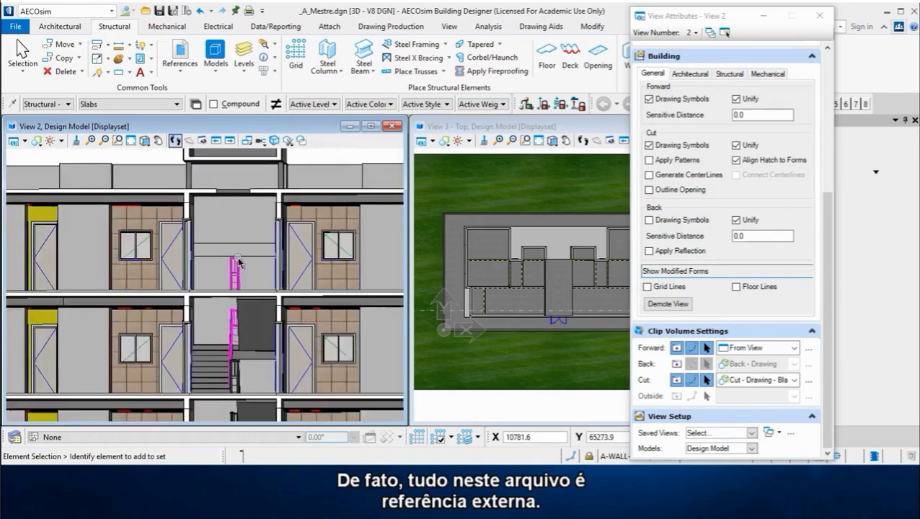
{"action": "scroll", "coordinate": [240, 264], "scroll_direction": "down", "scroll_amount": 1}
{"action": "scroll", "coordinate": [239, 265], "scroll_direction": "down", "scroll_amount": 1}
{"action": "scroll", "coordinate": [238, 264], "scroll_direction": "down", "scroll_amount": 1}
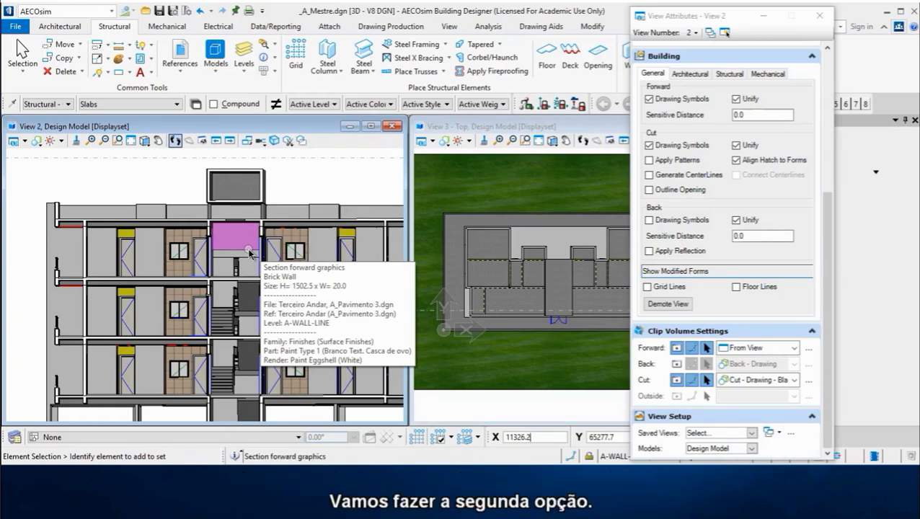
Activate the third-floor reference A_Pavimento 3.dgn and zoom in on its stair-landing wall
{"action": "right_click", "coordinate": [250, 252]}
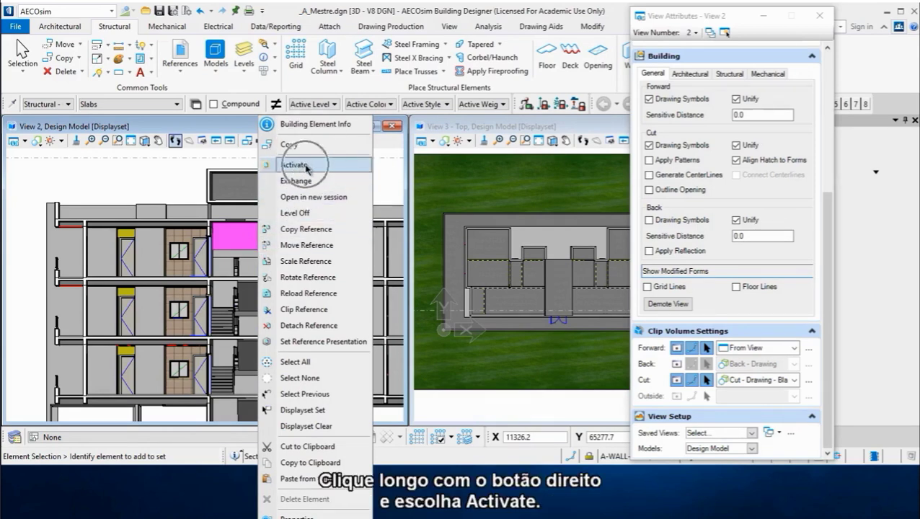
{"action": "left_click", "coordinate": [306, 166]}
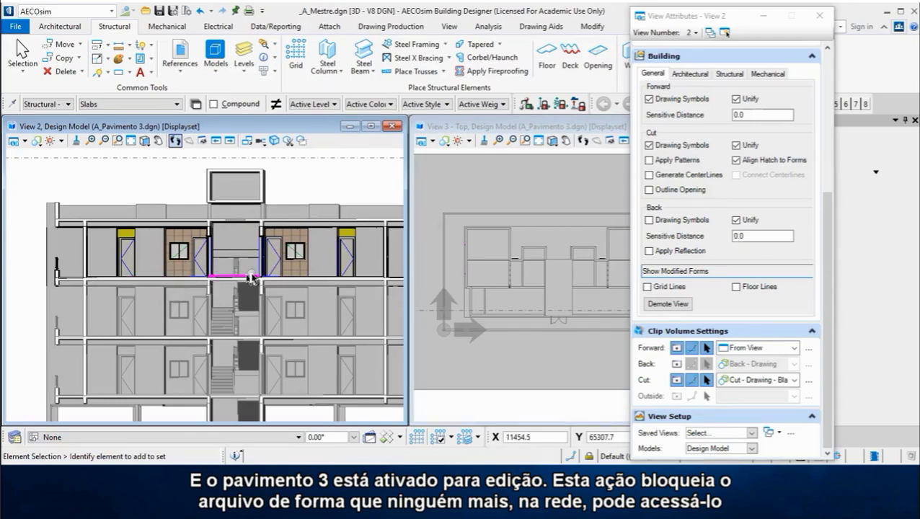
{"action": "scroll", "coordinate": [251, 250], "scroll_direction": "up", "scroll_amount": 1}
{"action": "scroll", "coordinate": [251, 251], "scroll_direction": "up", "scroll_amount": 1}
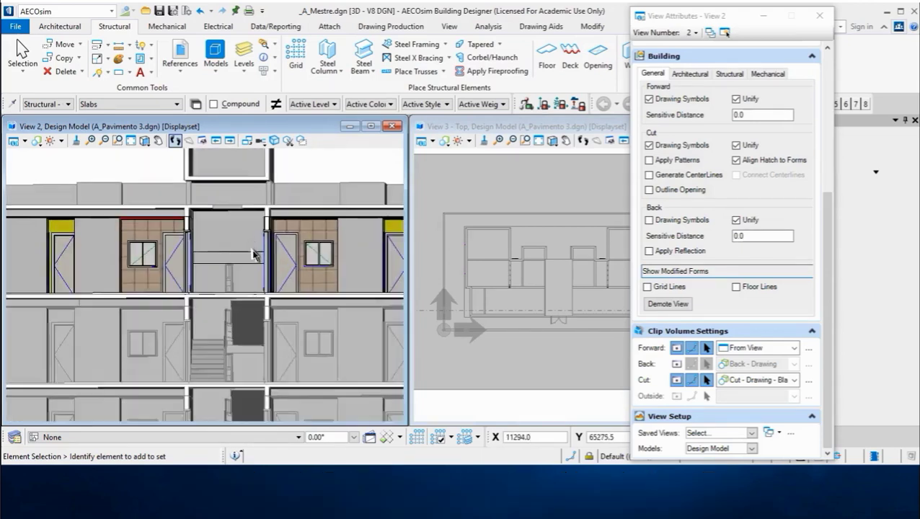
{"action": "scroll", "coordinate": [251, 250], "scroll_direction": "up", "scroll_amount": 1}
{"action": "scroll", "coordinate": [253, 251], "scroll_direction": "up", "scroll_amount": 1}
{"action": "scroll", "coordinate": [254, 252], "scroll_direction": "up", "scroll_amount": 1}
{"action": "scroll", "coordinate": [254, 253], "scroll_direction": "up", "scroll_amount": 1}
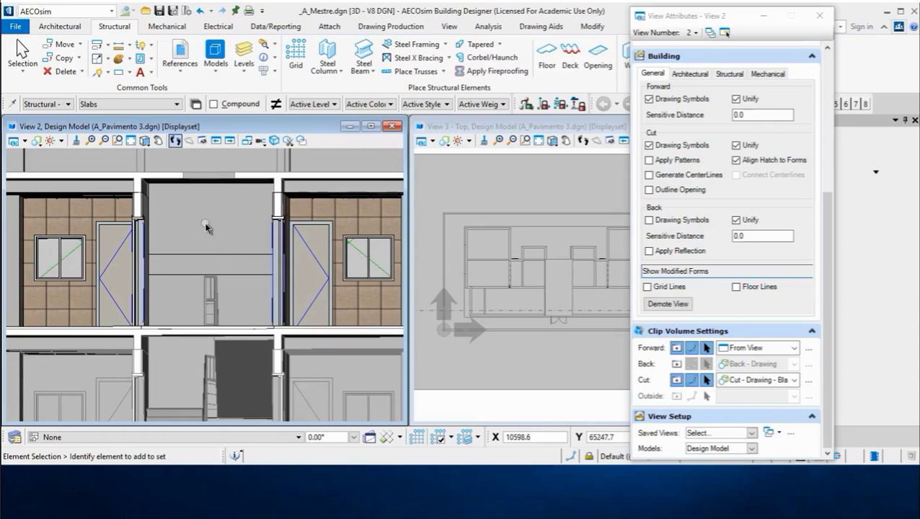
Select the landing wall panel and tilt and zoom the model toward the landing wall
{"action": "left_click", "coordinate": [209, 251]}
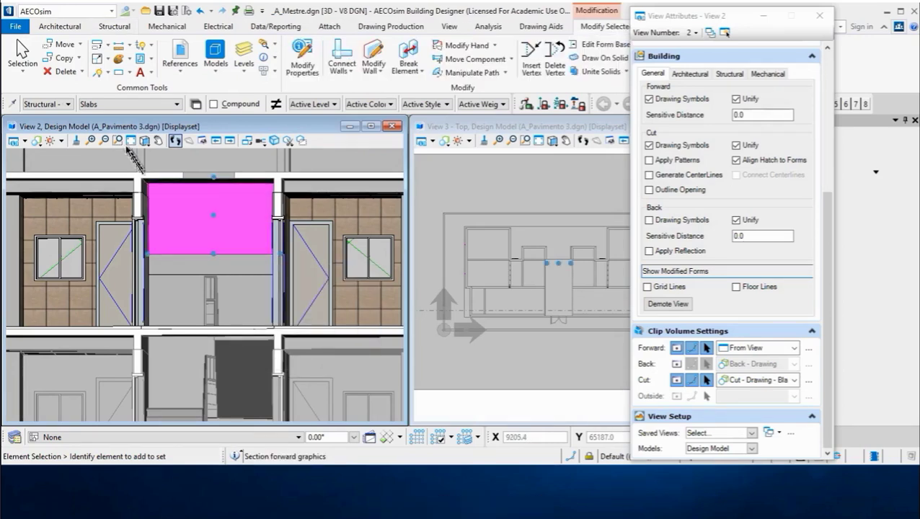
{"action": "left_click", "coordinate": [64, 75]}
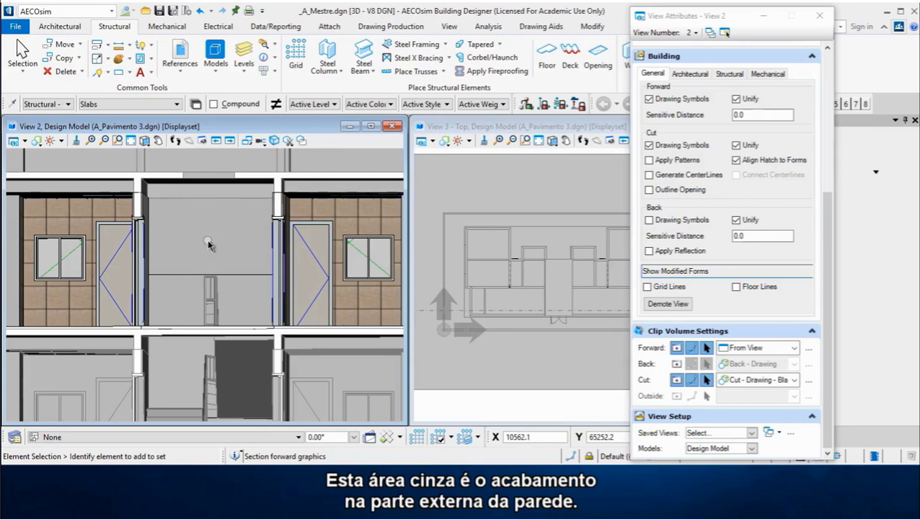
{"action": "middle_click_drag", "start_coordinate": [215, 248], "coordinate": [214, 263], "text": "shift"}
{"action": "scroll", "coordinate": [214, 262], "scroll_direction": "up", "scroll_amount": 1}
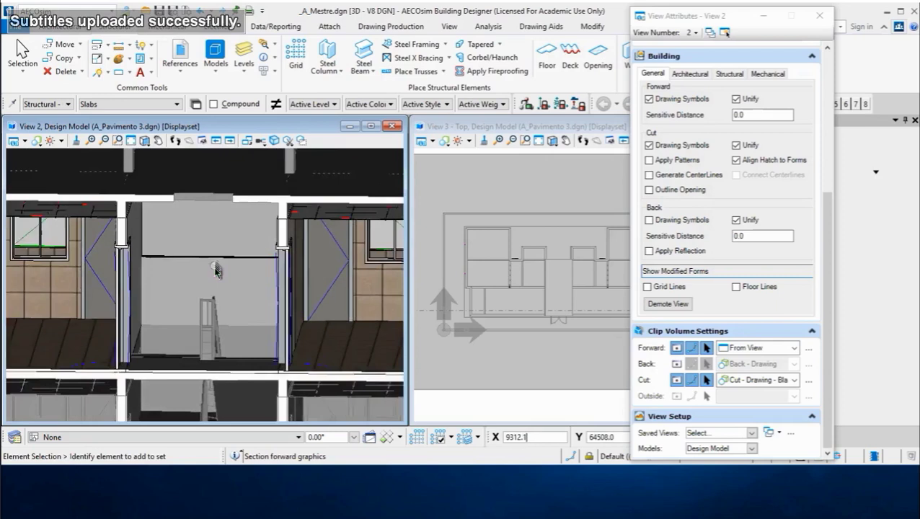
{"action": "scroll", "coordinate": [219, 269], "scroll_direction": "up", "scroll_amount": 1}
{"action": "scroll", "coordinate": [220, 269], "scroll_direction": "up", "scroll_amount": 1}
{"action": "scroll", "coordinate": [221, 269], "scroll_direction": "up", "scroll_amount": 1}
{"action": "middle_click_drag", "start_coordinate": [221, 270], "coordinate": [220, 264], "text": "shift"}
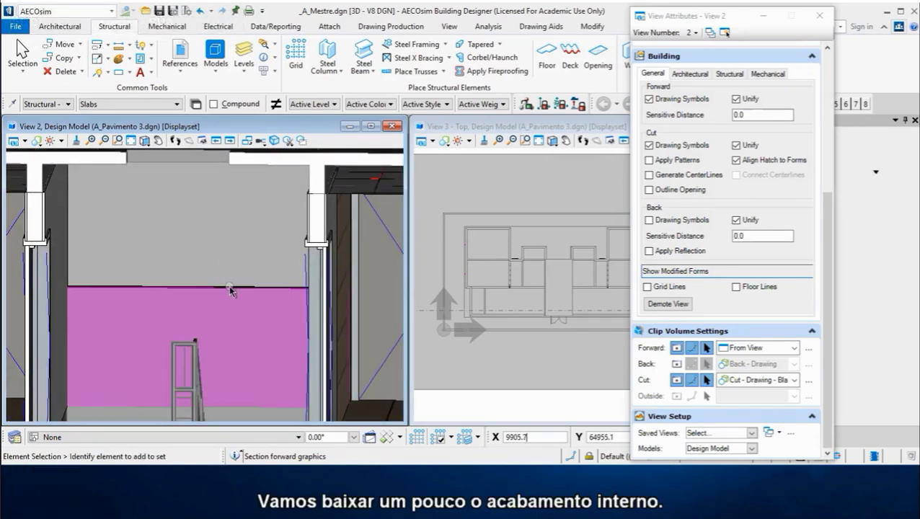
Lower the top of the landing's interior finish to expose the brick above it
{"action": "left_click", "coordinate": [230, 294]}
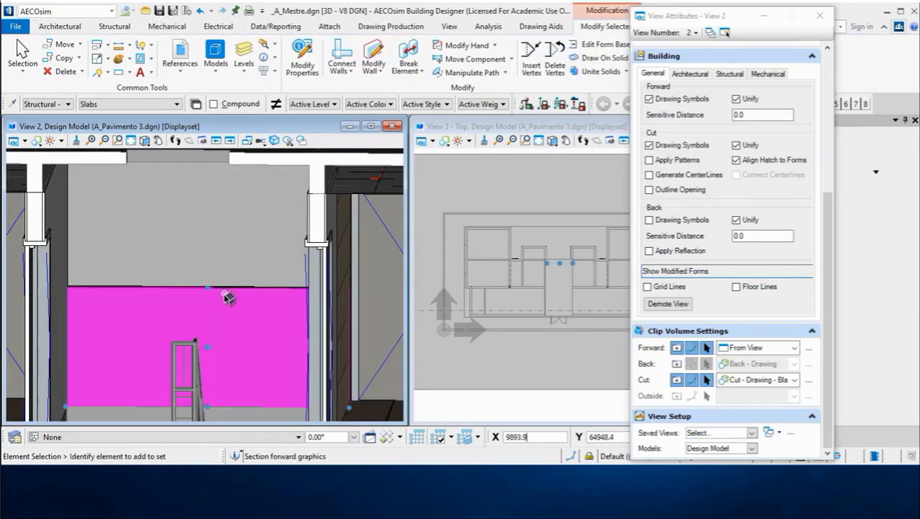
{"action": "left_click", "coordinate": [207, 294]}
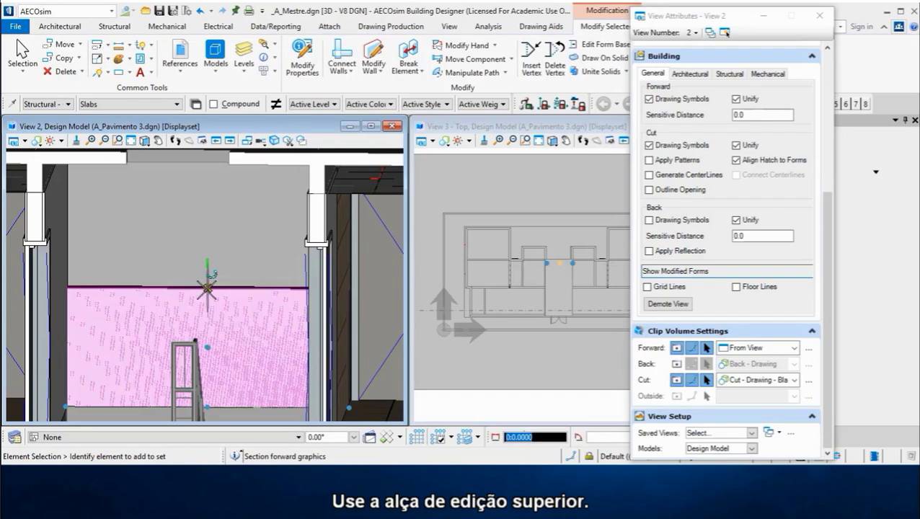
{"action": "left_click", "coordinate": [207, 321]}
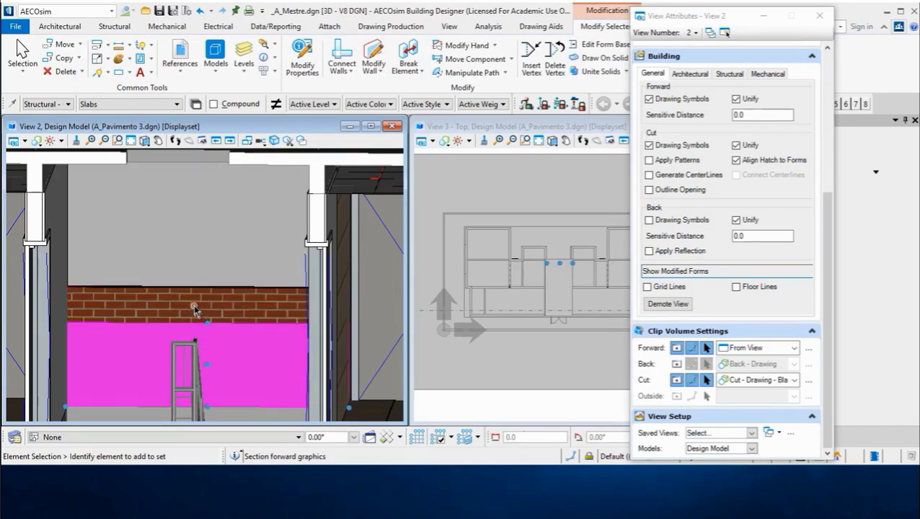
{"action": "mouse_move", "coordinate": [195, 306]}
{"action": "middle_mouse_down", "text": "shift"}
{"action": "mouse_move", "coordinate": [191, 265]}
{"action": "mouse_move", "coordinate": [187, 281]}
{"action": "mouse_move", "coordinate": [195, 283]}
{"action": "middle_mouse_up", "text": "shift"}
{"action": "scroll", "coordinate": [192, 289], "scroll_direction": "down", "scroll_amount": 1}
{"action": "scroll", "coordinate": [192, 289], "scroll_direction": "down", "scroll_amount": 1}
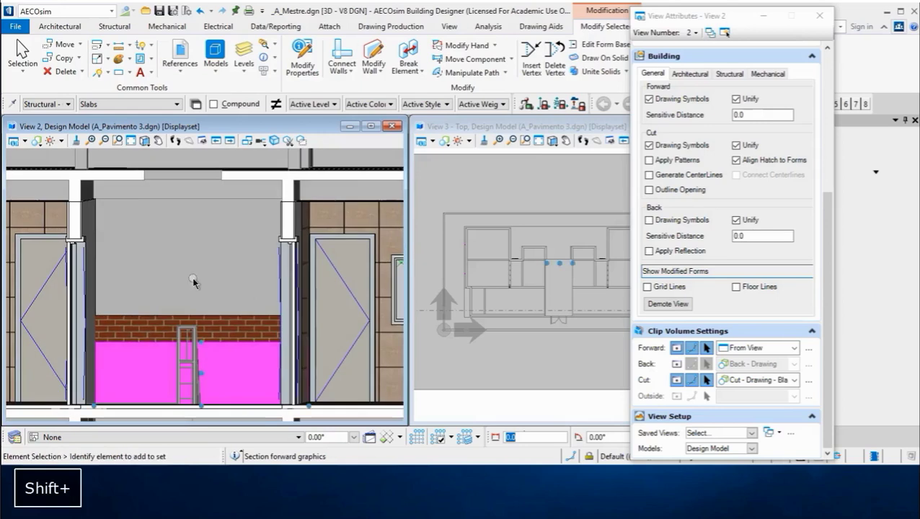
Stretch the landing's brick wall top up to the beam above
{"action": "left_click", "coordinate": [206, 316]}
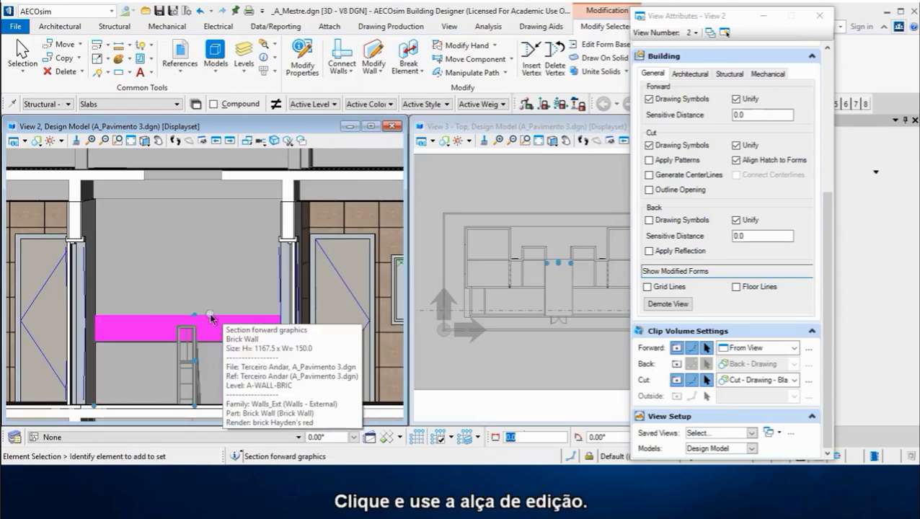
{"action": "left_click_drag", "start_coordinate": [194, 316], "coordinate": [194, 204]}
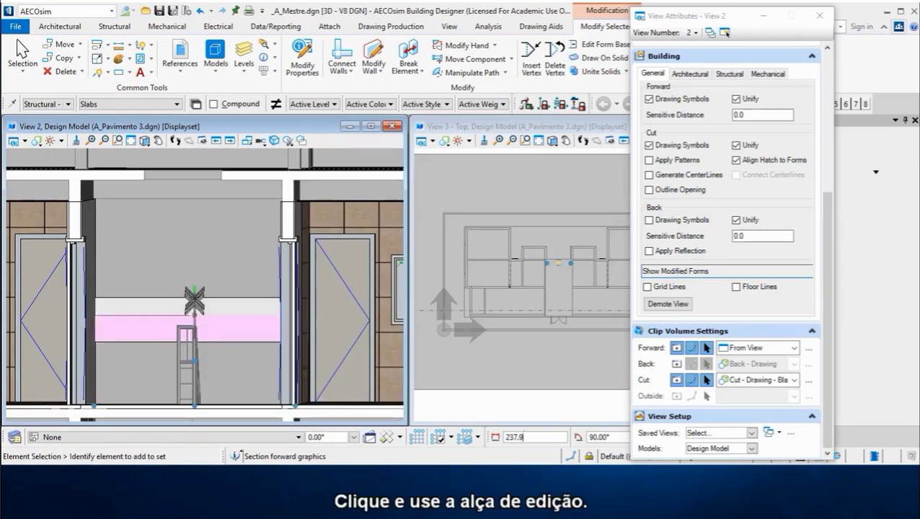
{"action": "left_click", "coordinate": [196, 204]}
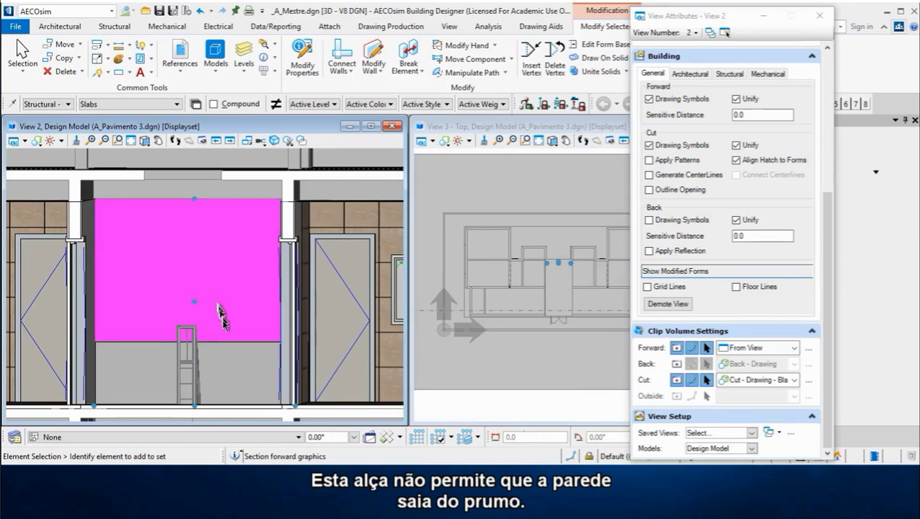
{"action": "key", "text": "Escape"}
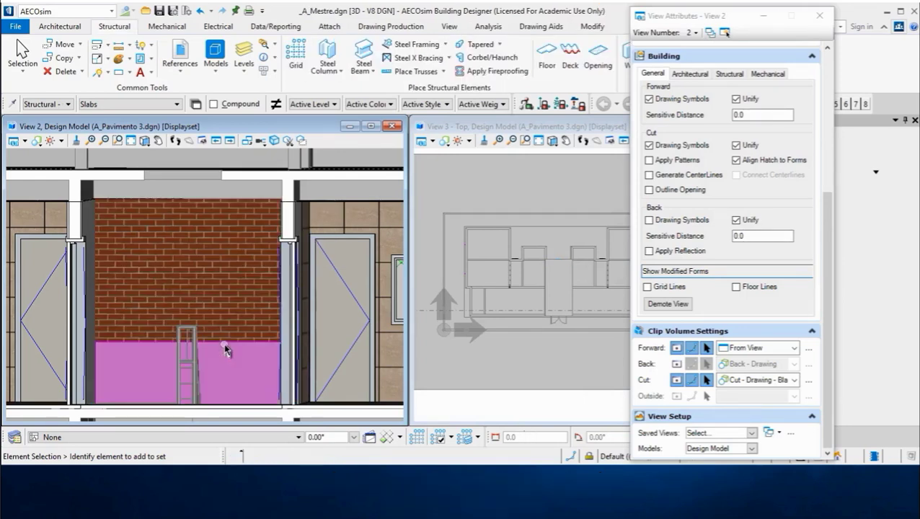
Extend the interior finish's top up to the beam, covering the brick
{"action": "left_click", "coordinate": [224, 348]}
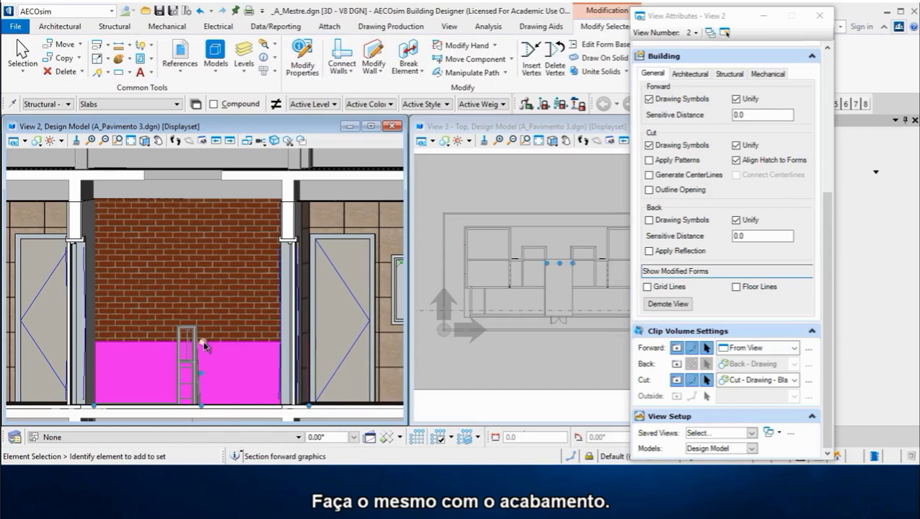
{"action": "left_click", "coordinate": [203, 345]}
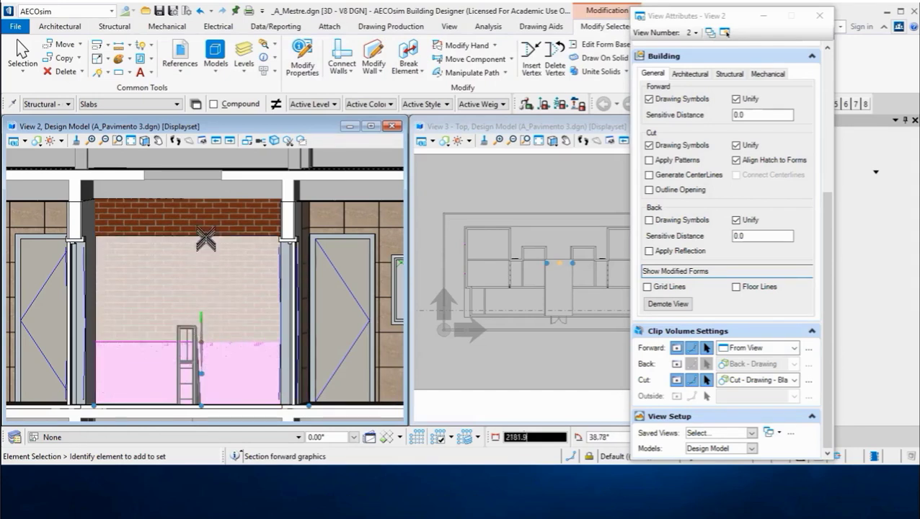
{"action": "left_click", "coordinate": [196, 199]}
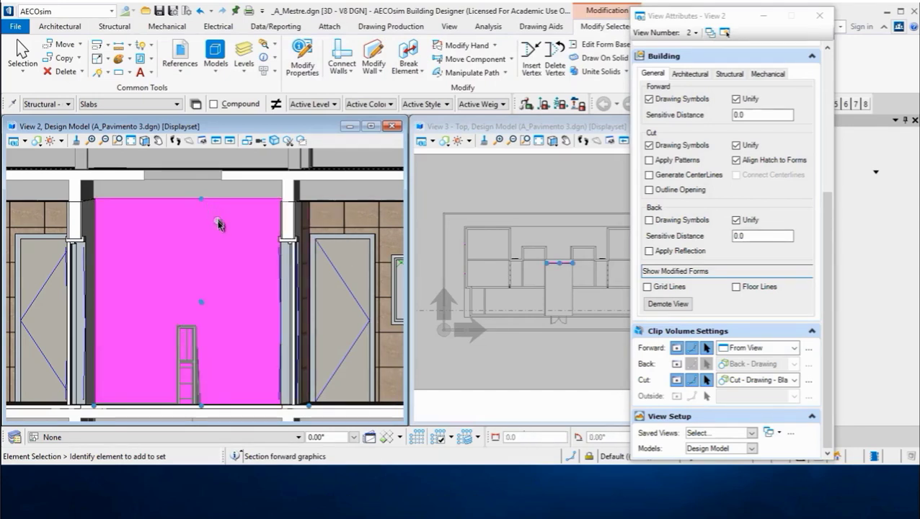
{"action": "key", "text": "Escape"}
{"action": "scroll", "coordinate": [211, 267], "scroll_direction": "down", "scroll_amount": 1}
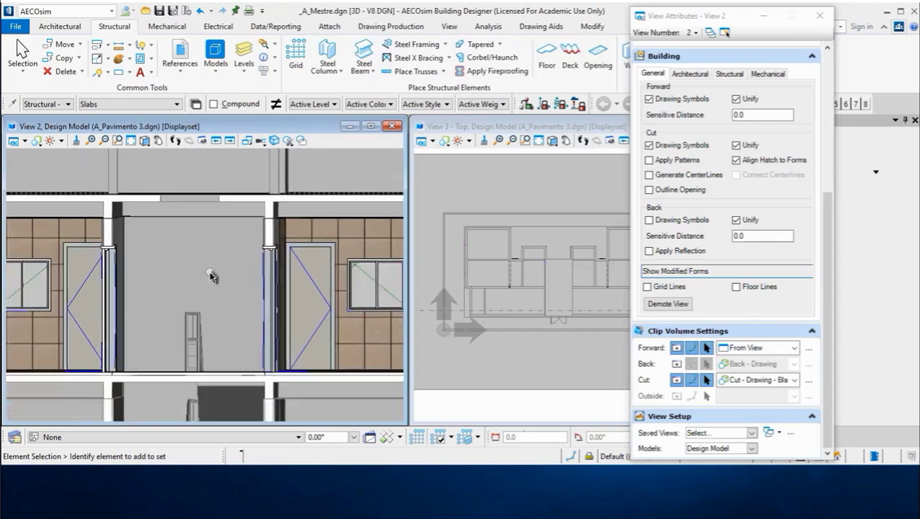
{"action": "scroll", "coordinate": [213, 263], "scroll_direction": "down", "scroll_amount": 1}
{"action": "scroll", "coordinate": [213, 262], "scroll_direction": "down", "scroll_amount": 1}
{"action": "scroll", "coordinate": [214, 256], "scroll_direction": "down", "scroll_amount": 1}
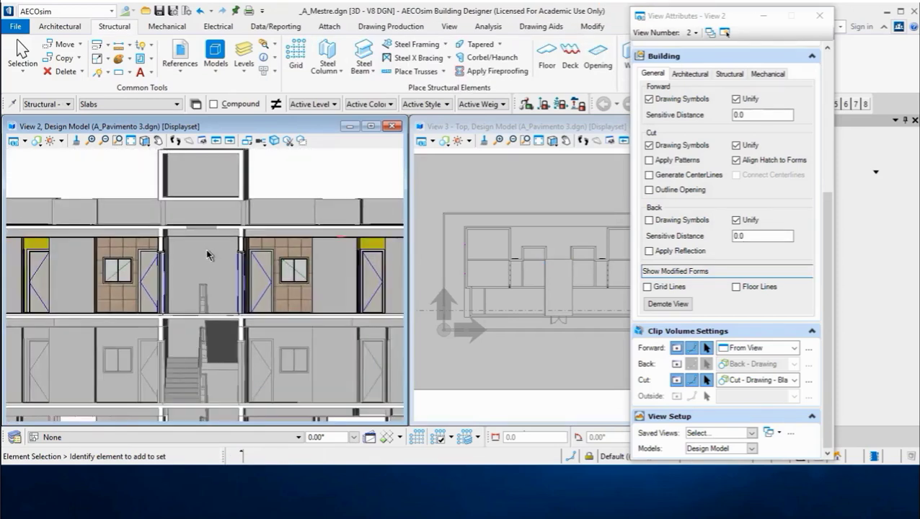
{"action": "scroll", "coordinate": [208, 254], "scroll_direction": "down", "scroll_amount": 1}
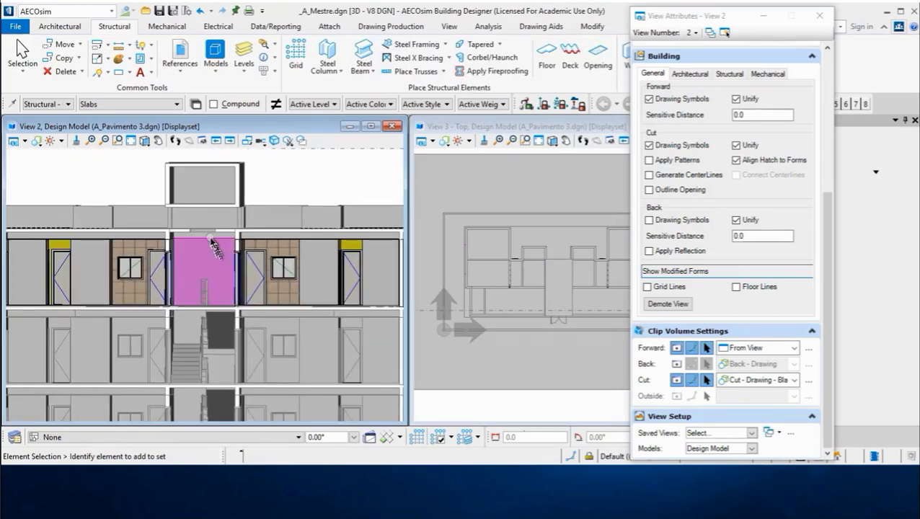
Deactivate A_Pavimento 3.dgn from a wall's context menu, returning to A_Mestre.dgn
{"action": "right_click", "coordinate": [212, 241]}
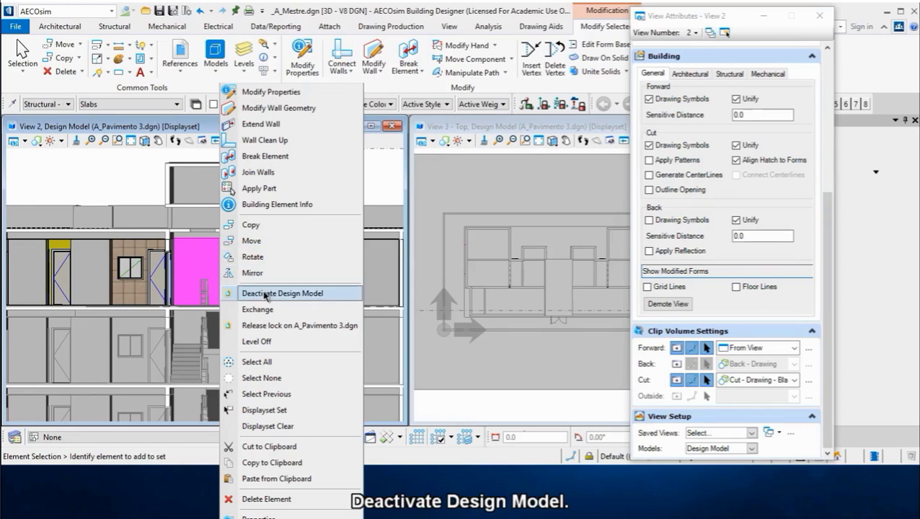
{"action": "left_click", "coordinate": [268, 294]}
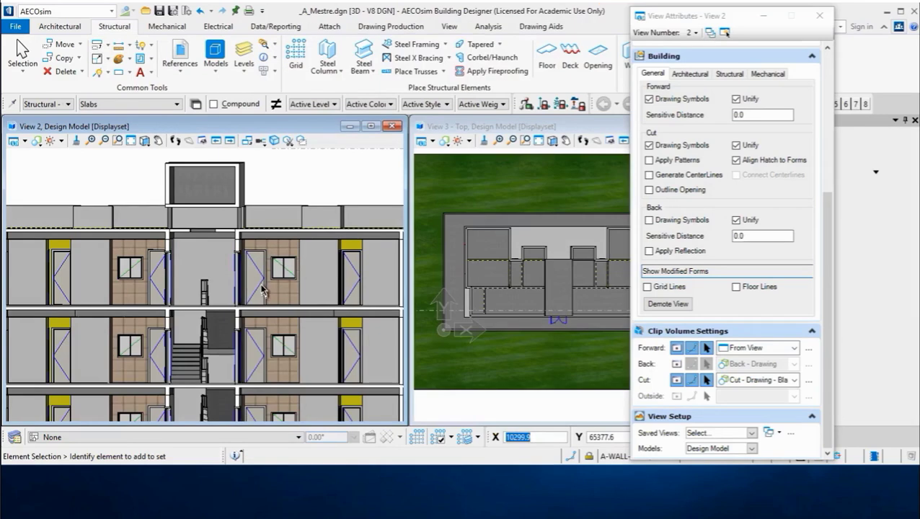
Rotate View 2 to a front elevation and zoom to fit the whole building
{"action": "scroll", "coordinate": [254, 187], "scroll_direction": "down", "scroll_amount": 1}
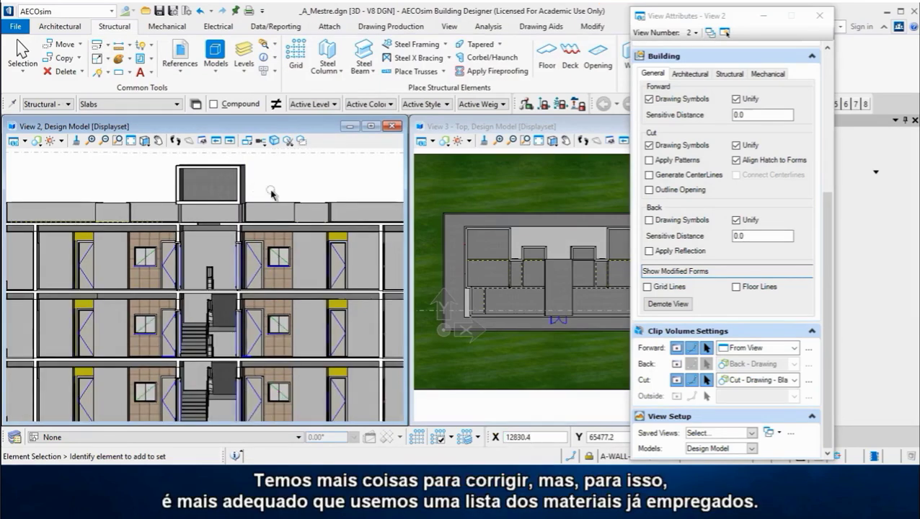
{"action": "left_click", "coordinate": [143, 141]}
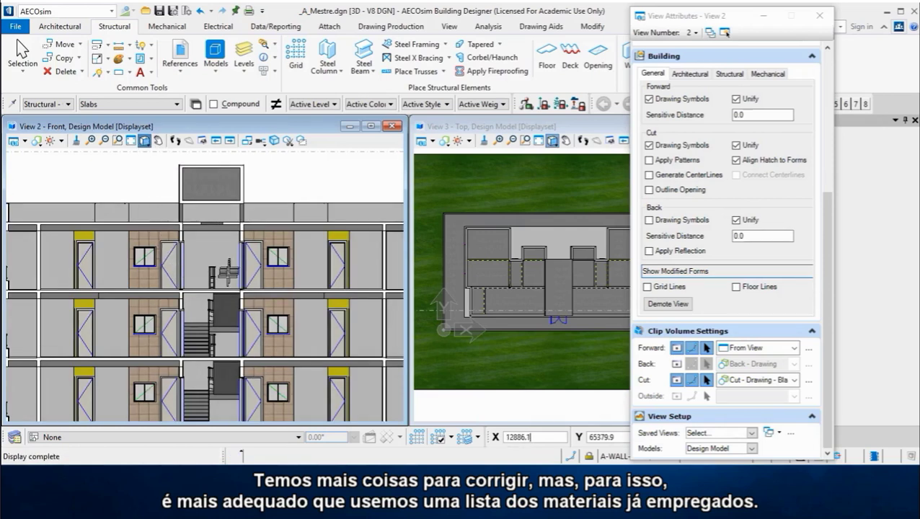
{"action": "scroll", "coordinate": [228, 280], "scroll_direction": "up", "scroll_amount": 1}
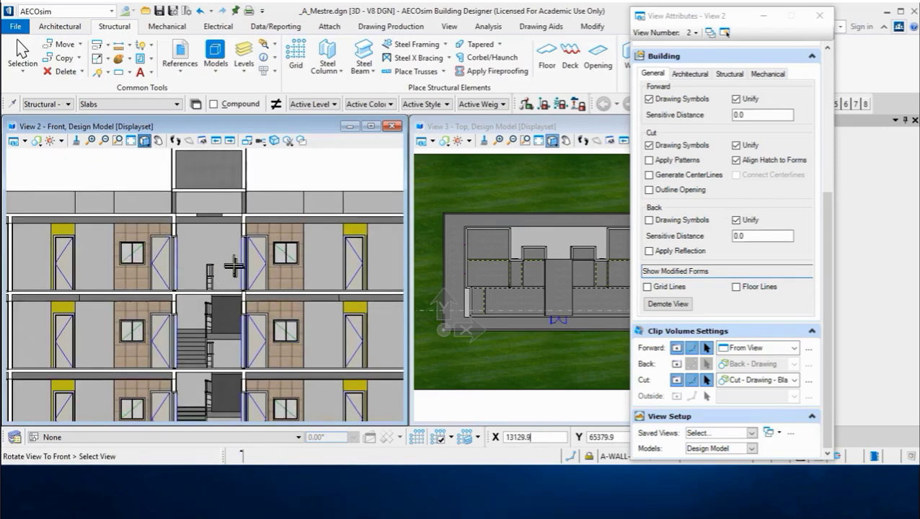
{"action": "scroll", "coordinate": [205, 254], "scroll_direction": "down", "scroll_amount": 1}
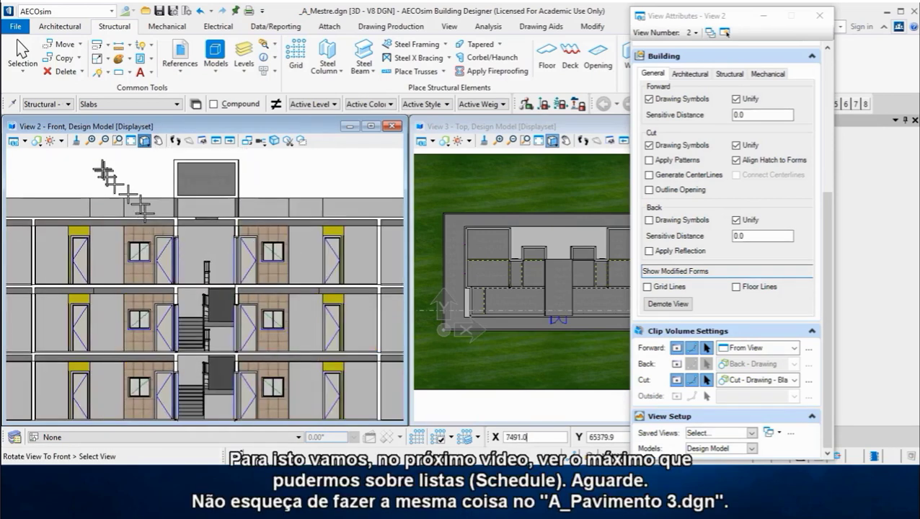